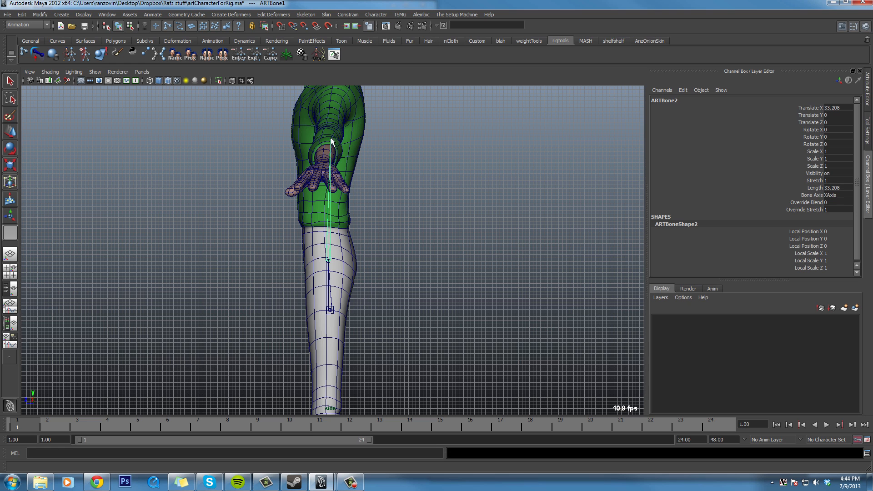
# Step: Place the last spine joint at the base of the neck in the side view and finish the spine chain
pyautogui.moveTo(329, 87); pyautogui.dragTo(330, 78)
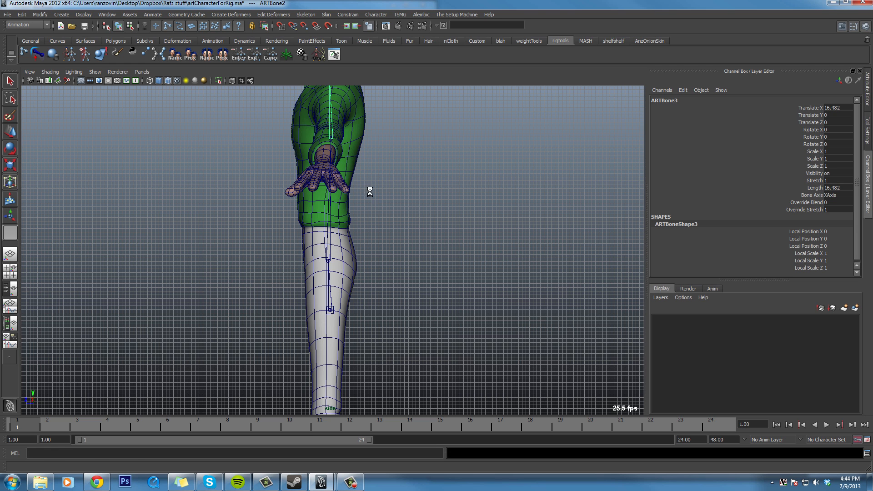
pyautogui.keyDown('alt'); pyautogui.moveTo(373, 201); pyautogui.dragTo(369, 250, button='middle'); pyautogui.keyUp('alt')
pyautogui.click(14, 131)
pyautogui.press('space')
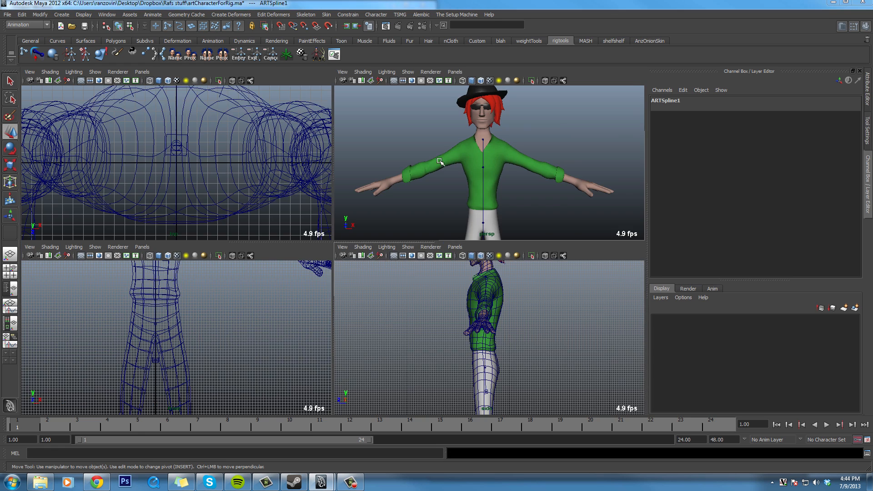
# Step: Start an arm bone chain with its socket at the character's left clavicle and overlay the wireframe on the shaded model
pyautogui.press('space')
pyautogui.keyDown('alt'); pyautogui.moveTo(320, 199); pyautogui.dragTo(273, 196, button='middle'); pyautogui.keyUp('alt')
pyautogui.scroll(1, 186, 169)
pyautogui.scroll(-1, 186, 168)
pyautogui.click(26, 53)
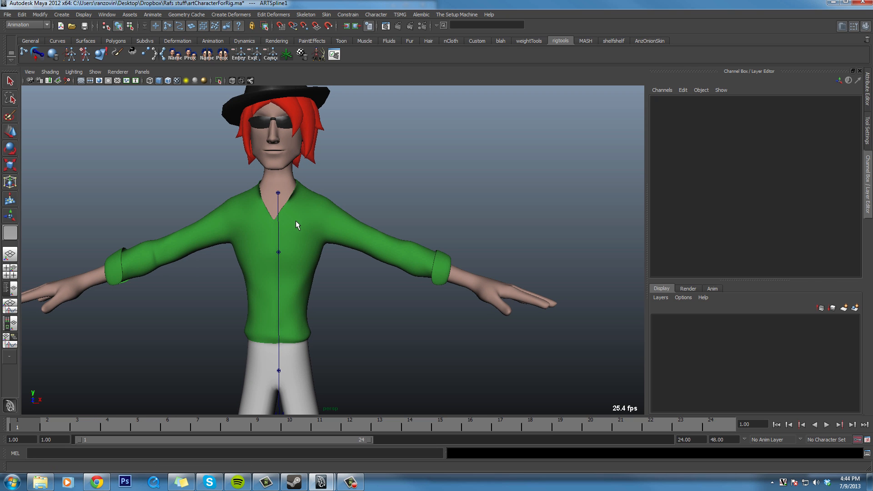
pyautogui.click(294, 219)
pyautogui.keyDown('alt'); pyautogui.moveTo(322, 255); pyautogui.dragTo(226, 319); pyautogui.keyUp('alt')
pyautogui.moveTo(323, 200); pyautogui.dragTo(456, 242)
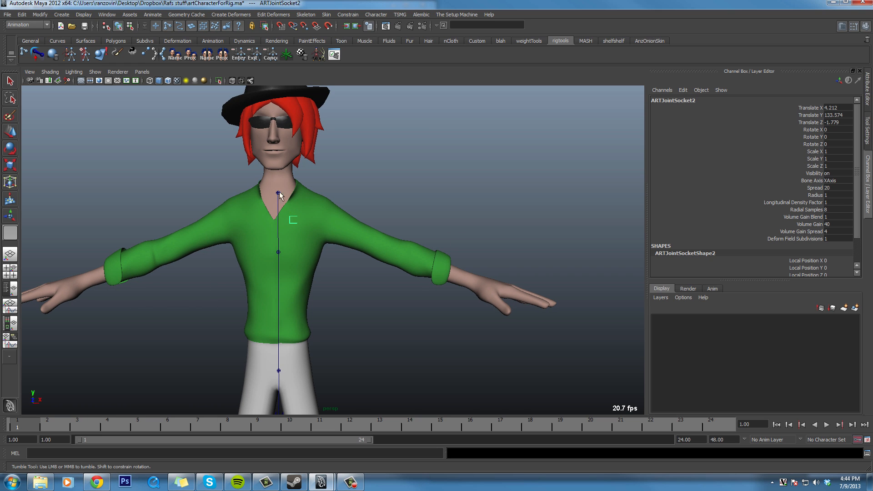
pyautogui.click(177, 81)
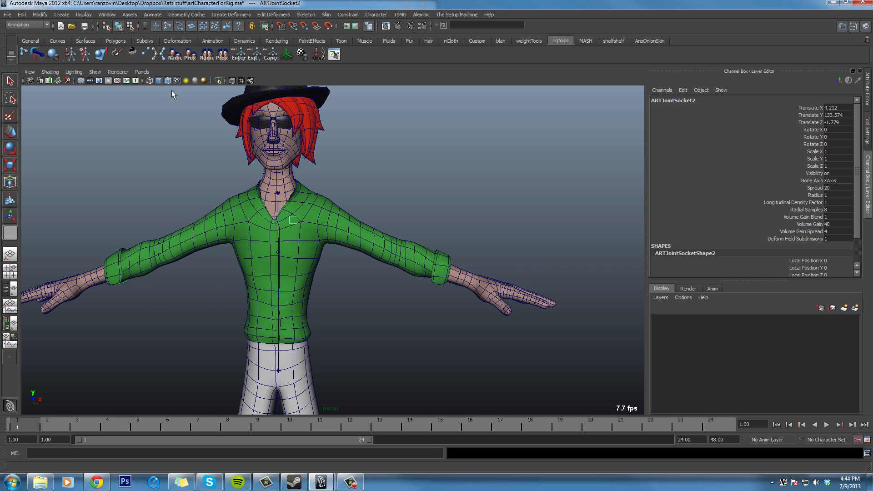
# Step: Extend the arm chain with joints at the left shoulder, elbow, wrist and mid-hand, and finish the chain
pyautogui.click(323, 221)
pyautogui.click(397, 249)
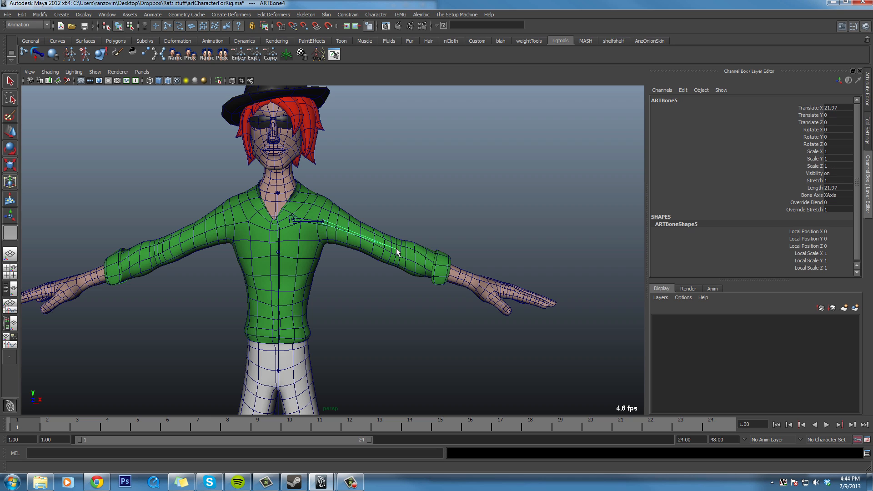
pyautogui.keyDown('alt'); pyautogui.moveTo(387, 281); pyautogui.dragTo(350, 314); pyautogui.keyUp('alt')
pyautogui.keyDown('alt'); pyautogui.moveTo(351, 314); pyautogui.dragTo(346, 181, button='middle'); pyautogui.keyUp('alt')
pyautogui.click(345, 269)
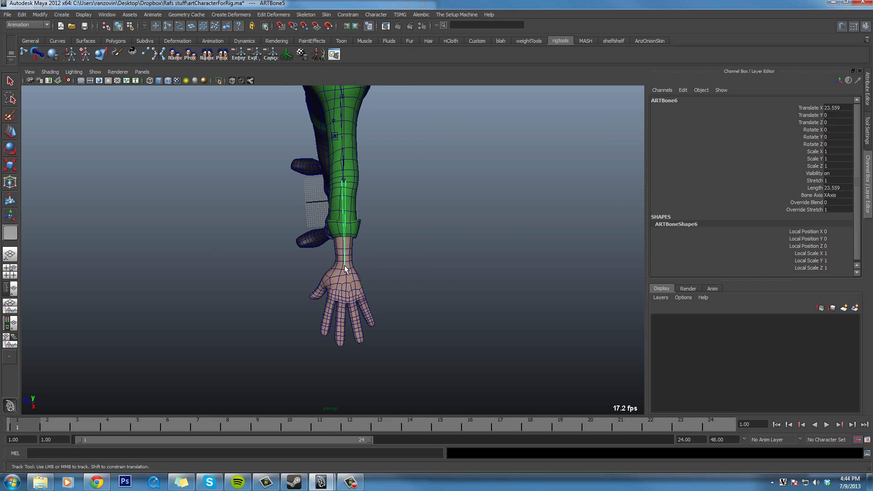
pyautogui.click(10, 132)
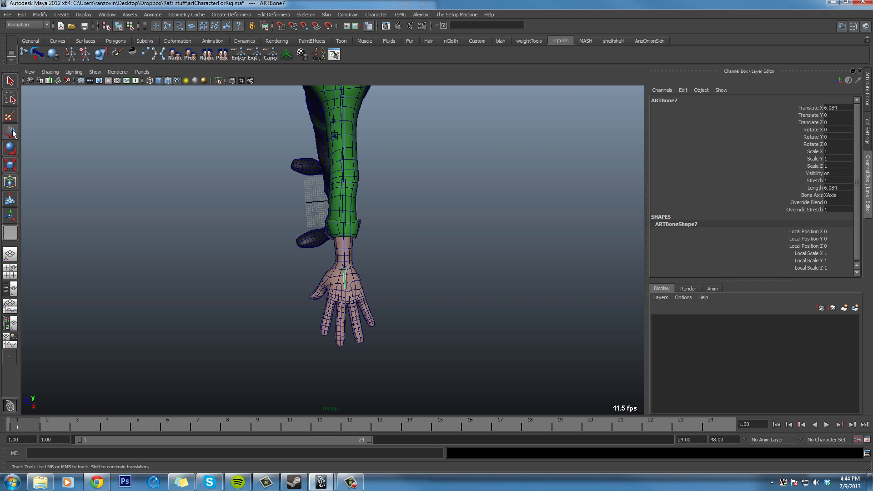
# Step: Mirror the left arm's bone chain to the character's right arm
pyautogui.keyDown('alt'); pyautogui.moveTo(317, 268); pyautogui.dragTo(335, 236); pyautogui.keyUp('alt')
pyautogui.keyDown('alt'); pyautogui.moveTo(109, 226); pyautogui.dragTo(279, 255, button='middle'); pyautogui.keyUp('alt')
pyautogui.keyDown('alt'); pyautogui.moveTo(279, 255); pyautogui.dragTo(338, 244, button='right'); pyautogui.keyUp('alt')
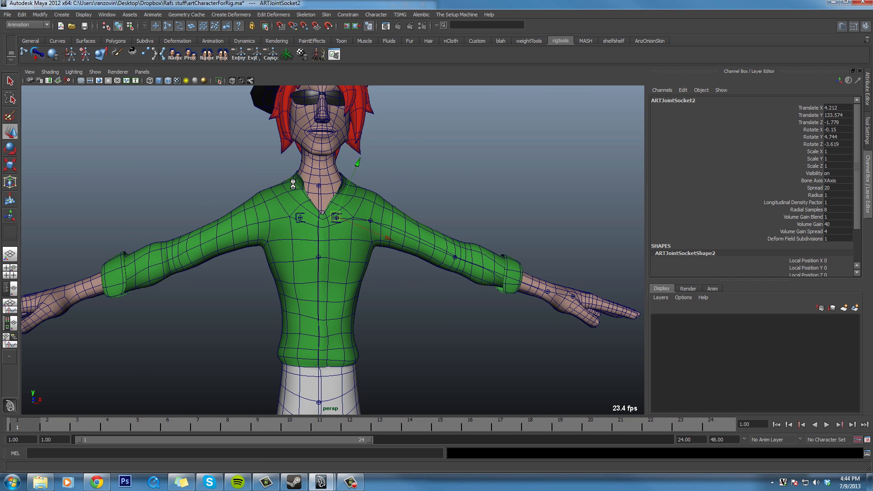
pyautogui.keyDown('alt'); pyautogui.moveTo(459, 292); pyautogui.dragTo(371, 290, button='right'); pyautogui.keyUp('alt')
pyautogui.keyDown('alt'); pyautogui.moveTo(379, 296); pyautogui.dragTo(374, 257, button='middle'); pyautogui.keyUp('alt')
pyautogui.keyDown('alt'); pyautogui.moveTo(374, 257); pyautogui.dragTo(411, 283, button='right'); pyautogui.keyUp('alt')
pyautogui.keyDown('alt'); pyautogui.moveTo(411, 282); pyautogui.dragTo(298, 362); pyautogui.keyUp('alt')
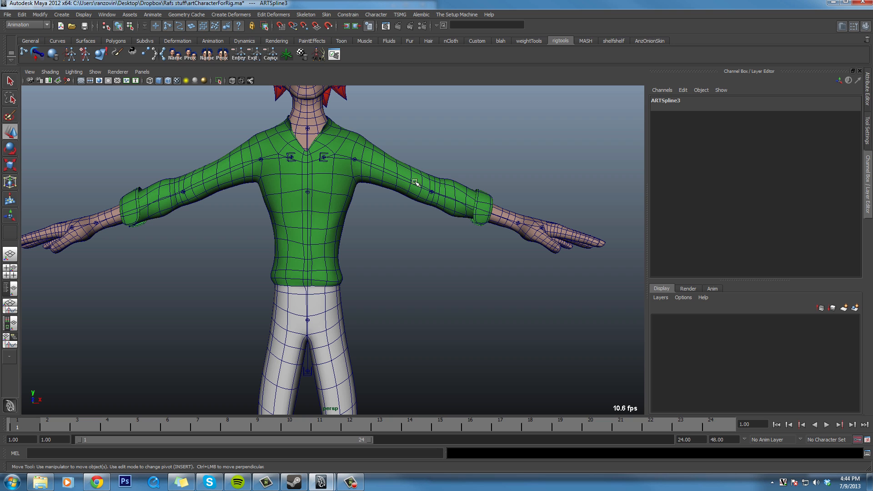
pyautogui.keyDown('alt'); pyautogui.moveTo(351, 238); pyautogui.dragTo(368, 255); pyautogui.keyUp('alt')
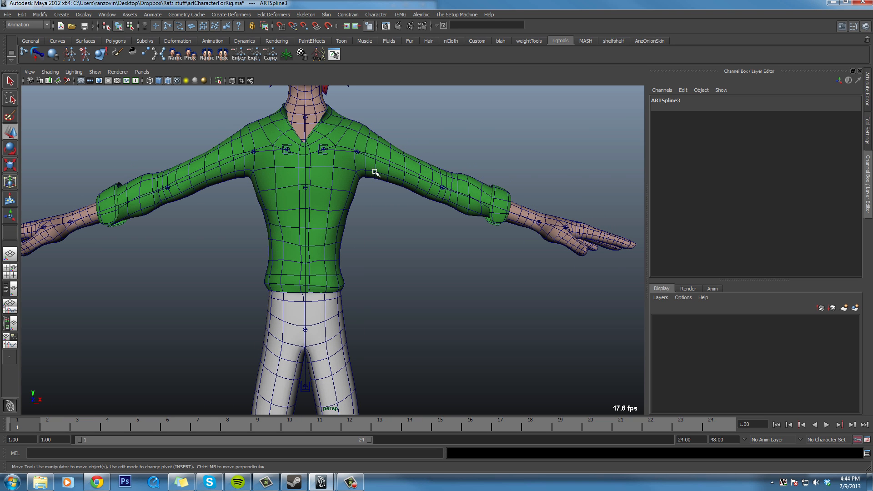
pyautogui.keyDown('alt'); pyautogui.moveTo(352, 305); pyautogui.dragTo(351, 279); pyautogui.keyUp('alt')
# Step: Measure the waist's half-width in the front view, from the torso's centerline to its side, with the Distance Tool
pyautogui.press('space')
pyautogui.press('space')
pyautogui.keyDown('alt'); pyautogui.moveTo(373, 207); pyautogui.dragTo(371, 345, button='middle'); pyautogui.keyUp('alt')
pyautogui.scroll(1, 364, 288)
pyautogui.moveTo(362, 265)
pyautogui.keyDown('alt'); pyautogui.mouseDown(button='middle')
pyautogui.moveTo(360, 241)
pyautogui.moveTo(362, 257)
pyautogui.mouseUp(button='middle'); pyautogui.keyUp('alt')
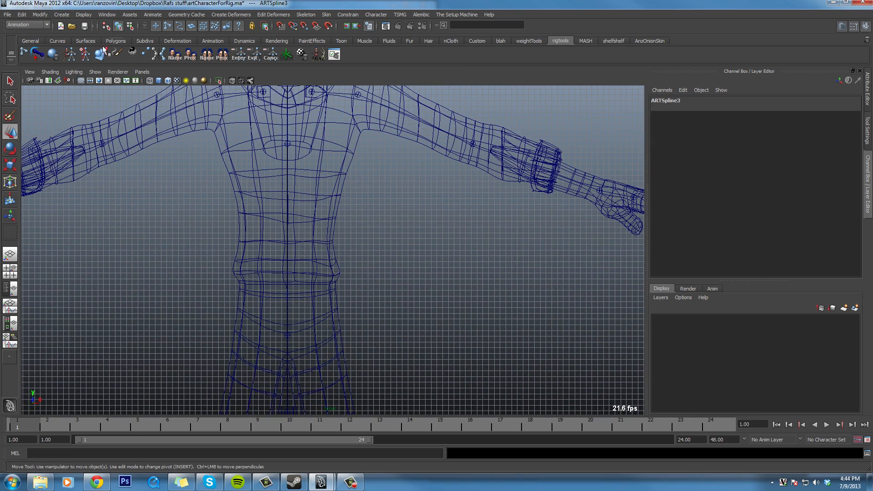
pyautogui.click(65, 15)
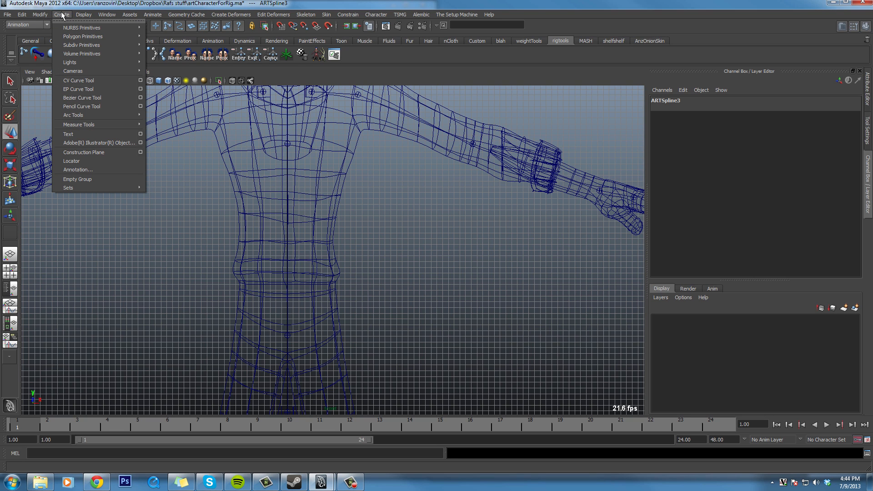
pyautogui.moveTo(111, 124)
pyautogui.click(156, 128)
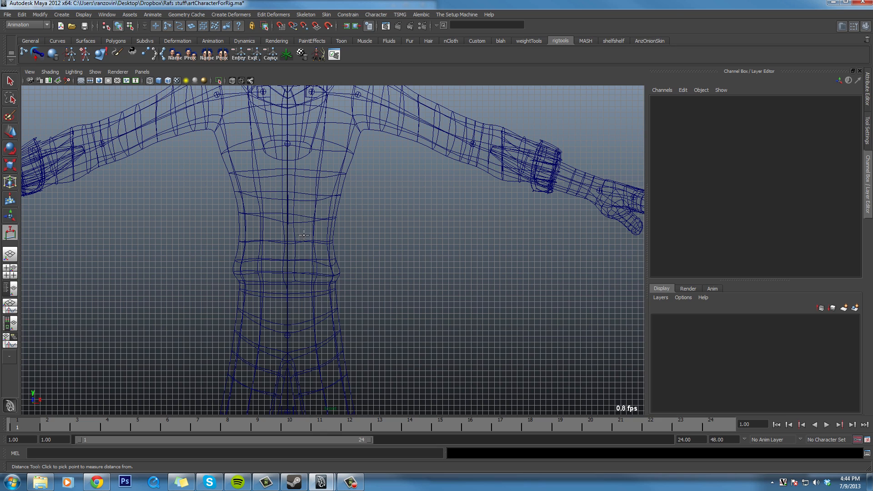
pyautogui.click(288, 226)
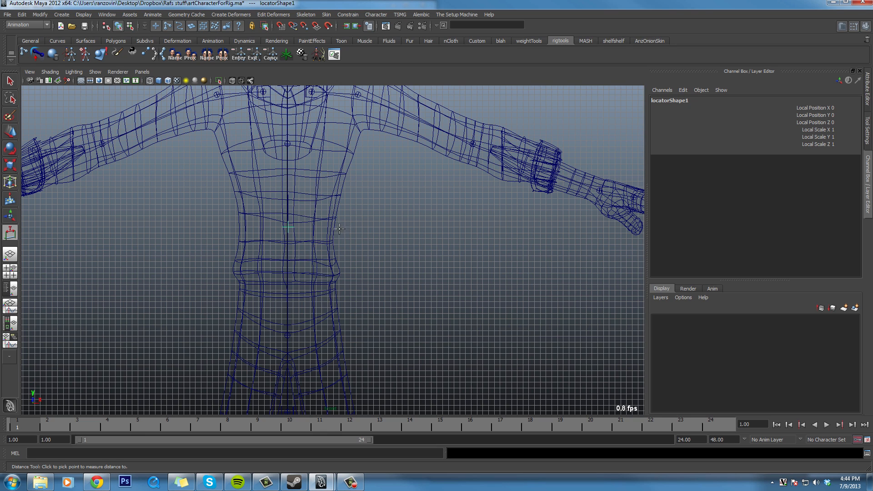
pyautogui.click(338, 228)
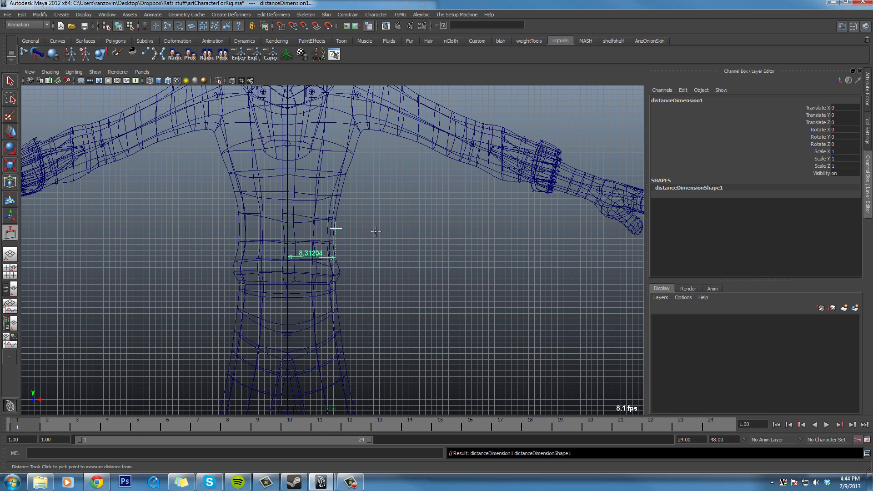
# Step: Move both distance locators onto the left upper arm to measure its radius, and delete the locators
pyautogui.press('w')
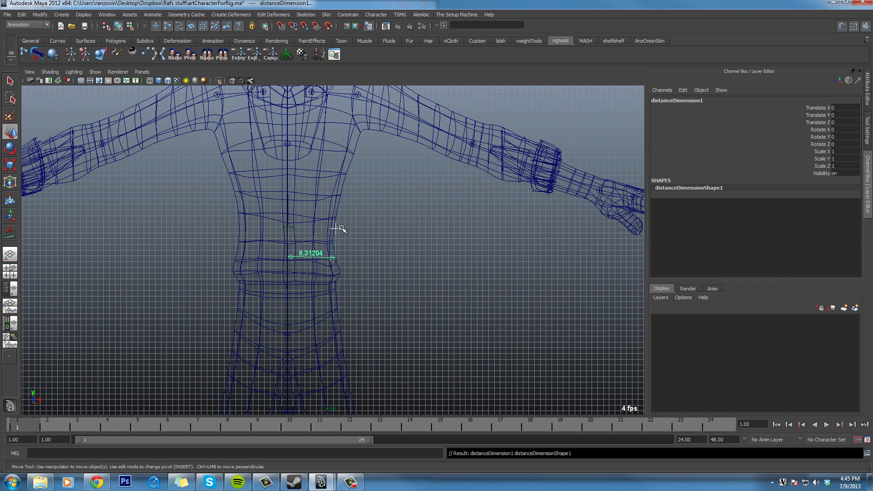
pyautogui.click(341, 229)
pyautogui.moveTo(345, 231); pyautogui.dragTo(436, 152)
pyautogui.click(293, 228)
pyautogui.moveTo(293, 228); pyautogui.dragTo(440, 127)
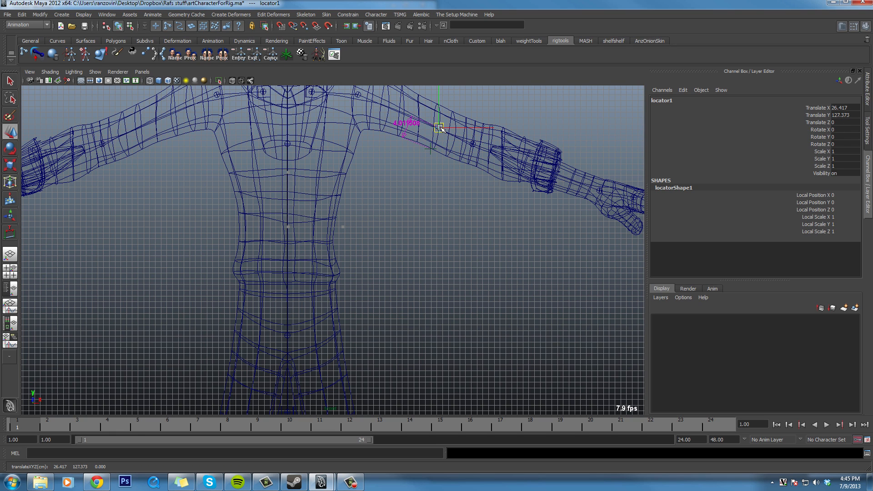
pyautogui.keyDown('shift'); pyautogui.click(436, 149); pyautogui.keyUp('shift')
pyautogui.press('Delete')
# Step: Set the Radius of both arm sockets at the clavicles to 4
pyautogui.press('space')
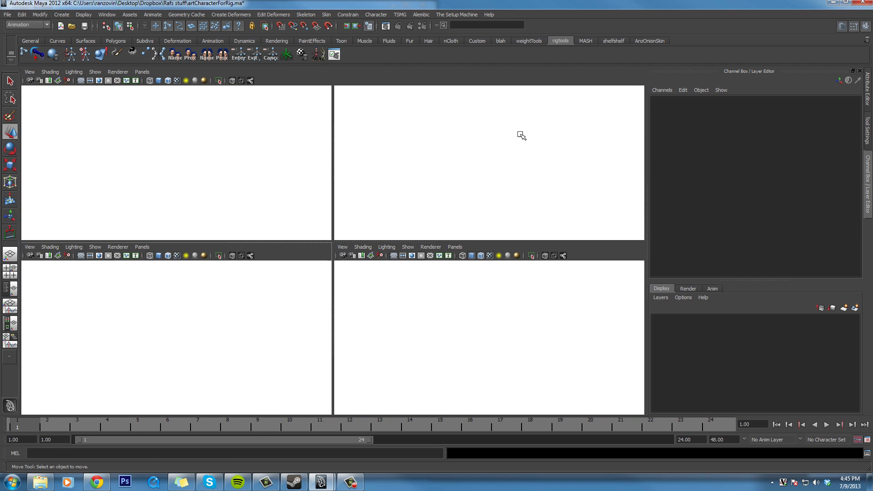
pyautogui.press('space')
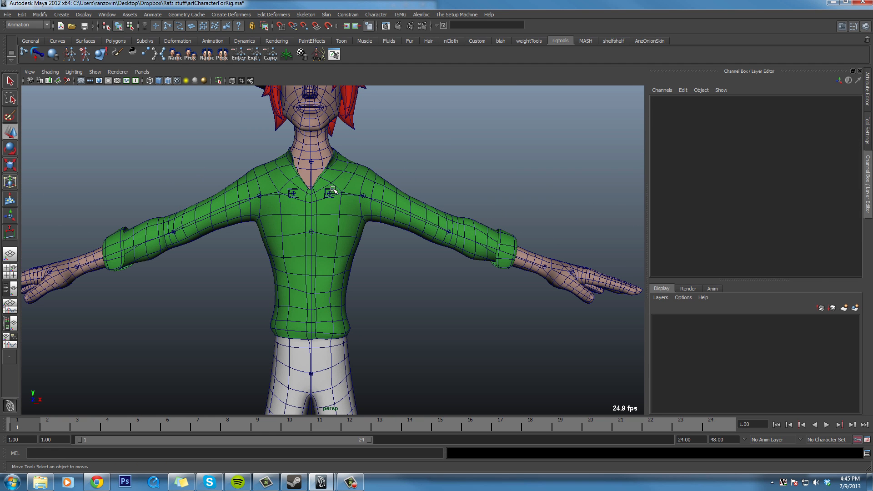
pyautogui.click(333, 192)
pyautogui.keyDown('shift'); pyautogui.click(295, 192); pyautogui.keyUp('shift')
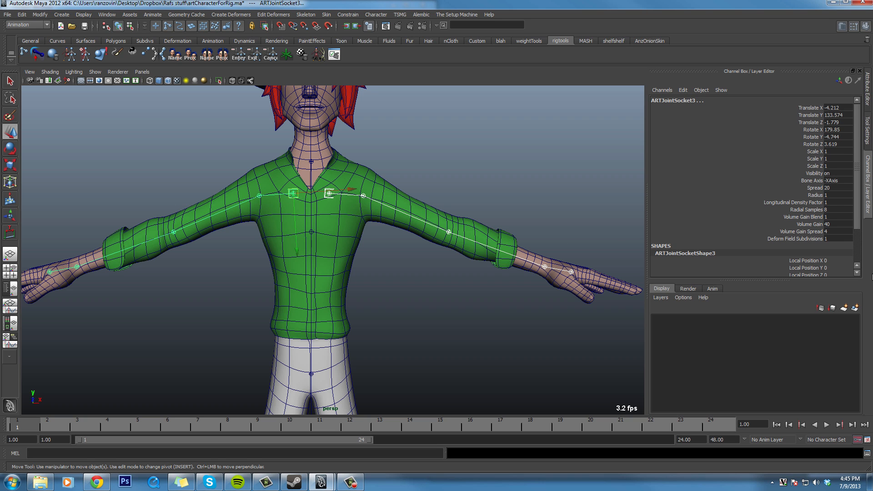
pyautogui.click(834, 195)
pyautogui.write('4')
pyautogui.press('Return')
# Step: Set the Radius of the spine's root socket below the hips to 9
pyautogui.keyDown('alt'); pyautogui.moveTo(436, 348); pyautogui.dragTo(418, 261, button='middle'); pyautogui.keyUp('alt')
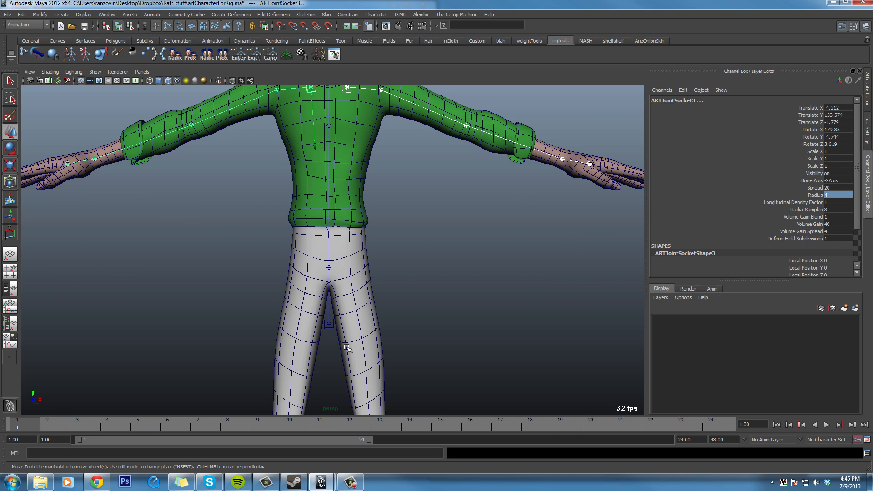
pyautogui.click(332, 326)
pyautogui.click(835, 195)
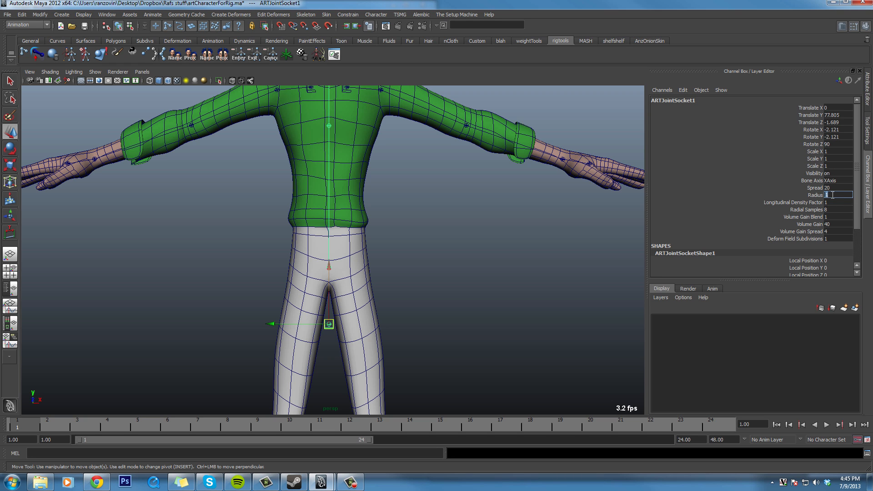
pyautogui.write('9')
pyautogui.press('Return')
# Step: Bind the character's body and clothing mesh to the spine socket and both arm sockets
pyautogui.keyDown('alt'); pyautogui.moveTo(520, 301); pyautogui.dragTo(339, 219, button='right'); pyautogui.keyUp('alt')
pyautogui.keyDown('shift'); pyautogui.click(327, 231); pyautogui.keyUp('shift')
pyautogui.keyDown('shift'); pyautogui.click(303, 231); pyautogui.keyUp('shift')
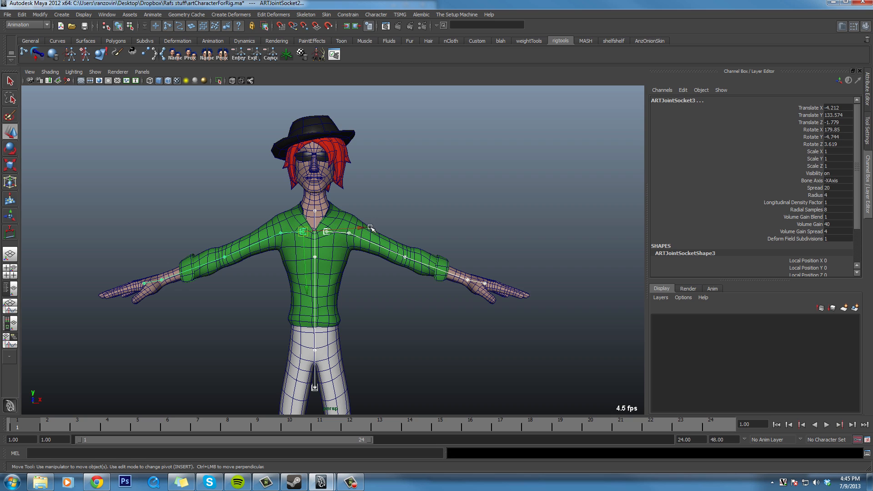
pyautogui.keyDown('shift'); pyautogui.click(345, 220); pyautogui.keyUp('shift')
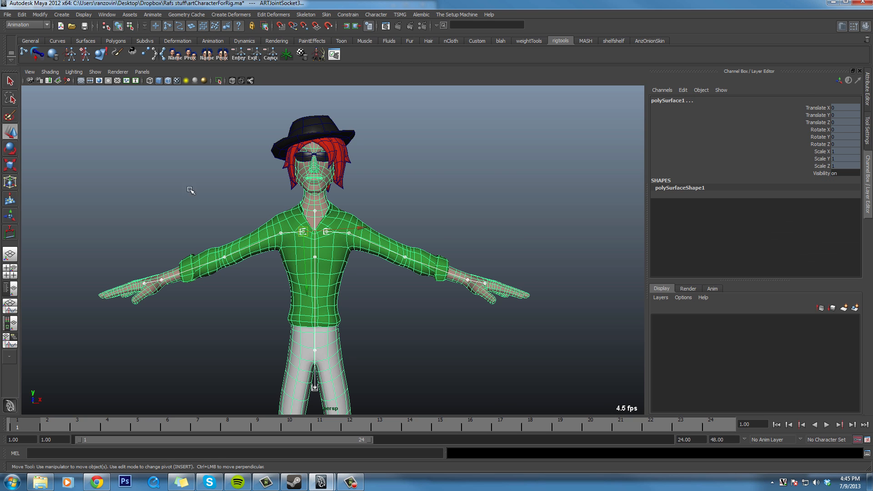
pyautogui.click(69, 55)
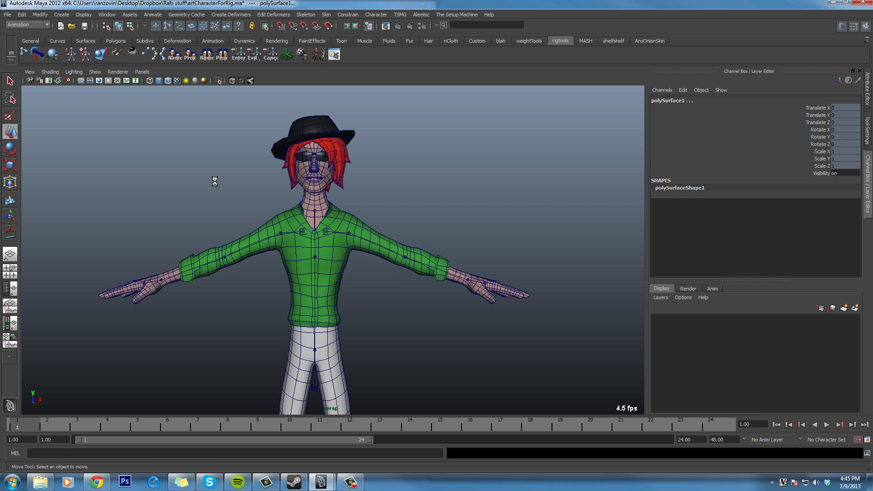
# Step: Select the wrist joint of the character's left arm and rotate it freely to test how the hand deforms
pyautogui.keyDown('alt'); pyautogui.moveTo(220, 191); pyautogui.dragTo(354, 264); pyautogui.keyUp('alt')
pyautogui.keyDown('alt'); pyautogui.moveTo(354, 263); pyautogui.dragTo(201, 189, button='middle'); pyautogui.keyUp('alt')
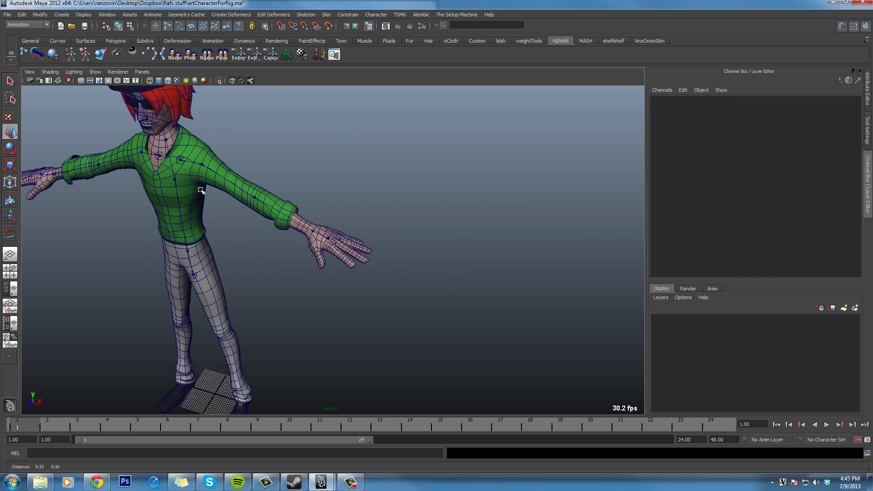
pyautogui.keyDown('alt'); pyautogui.moveTo(200, 190); pyautogui.dragTo(332, 248, button='right'); pyautogui.keyUp('alt')
pyautogui.keyDown('alt'); pyautogui.moveTo(332, 247); pyautogui.dragTo(276, 198); pyautogui.keyUp('alt')
pyautogui.click(261, 191)
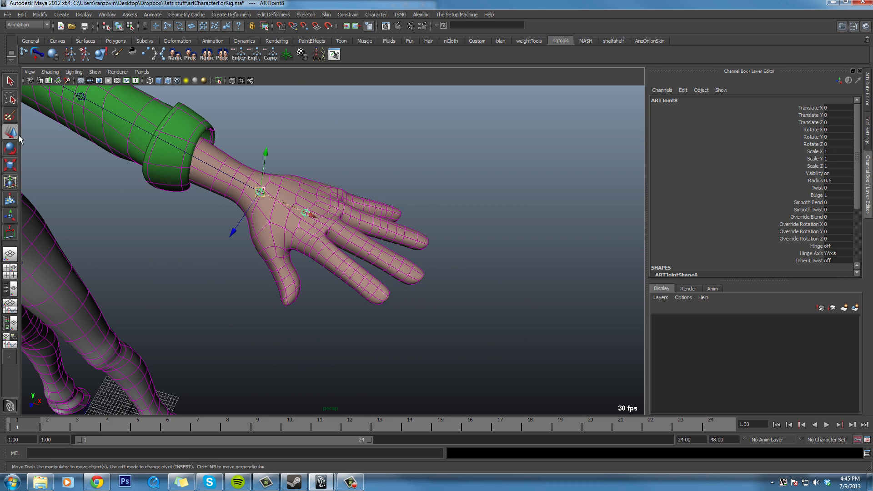
pyautogui.press('e')
pyautogui.keyDown('alt'); pyautogui.moveTo(328, 268); pyautogui.dragTo(246, 220); pyautogui.keyUp('alt')
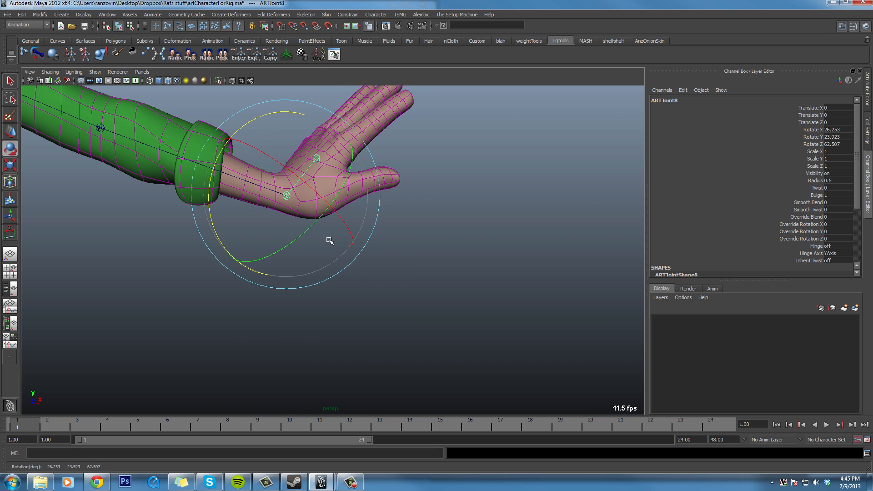
pyautogui.moveTo(330, 241); pyautogui.dragTo(288, 218)
# Step: Straighten the left wrist and twist it about its X axis to about -104 degrees to test the forearm's deformation
pyautogui.keyDown('alt'); pyautogui.moveTo(377, 228); pyautogui.dragTo(413, 300, button='middle'); pyautogui.keyUp('alt')
pyautogui.moveTo(416, 241); pyautogui.dragTo(387, 320)
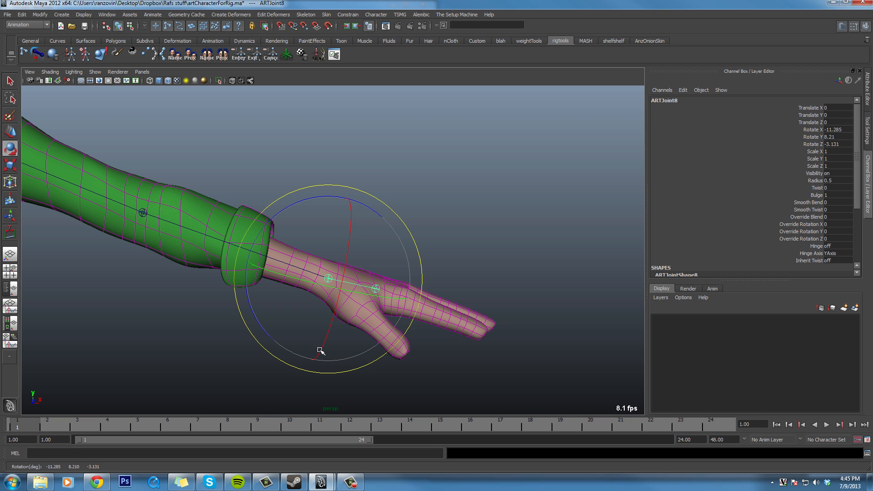
pyautogui.moveTo(320, 352); pyautogui.dragTo(343, 255)
pyautogui.keyDown('alt'); pyautogui.moveTo(319, 276); pyautogui.dragTo(421, 265, button='middle'); pyautogui.keyUp('alt')
pyautogui.keyDown('alt'); pyautogui.moveTo(421, 264); pyautogui.dragTo(369, 262, button='right'); pyautogui.keyUp('alt')
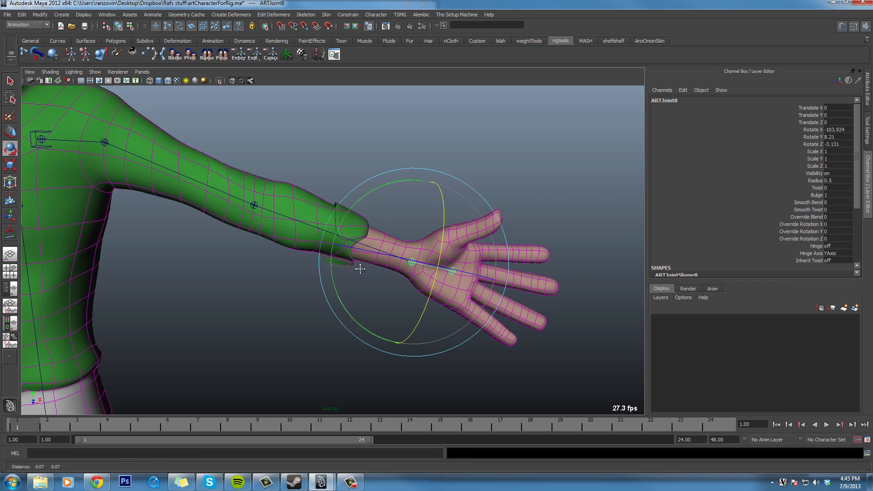
pyautogui.keyDown('alt'); pyautogui.moveTo(368, 262); pyautogui.dragTo(340, 270, button='middle'); pyautogui.keyUp('alt')
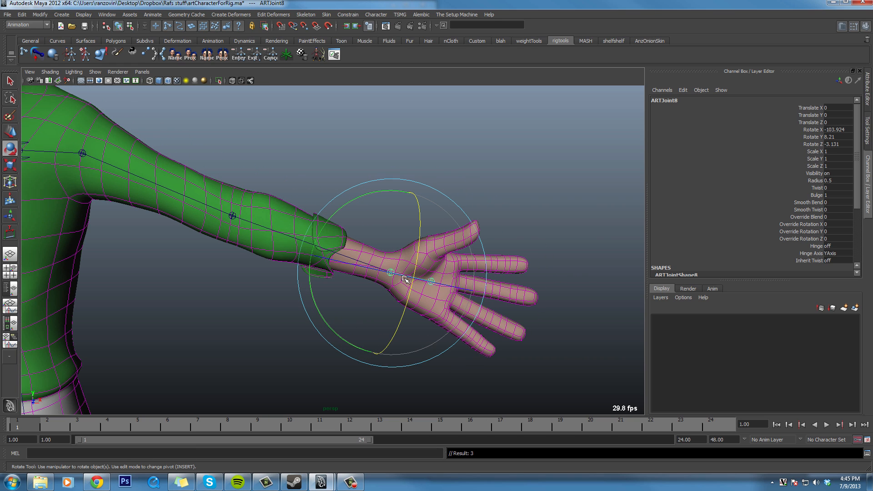
# Step: Twist the left wrist back and forth, ending at a rotation of about -97 degrees X, 13 Y and -13 Z
pyautogui.moveTo(418, 217); pyautogui.dragTo(374, 262)
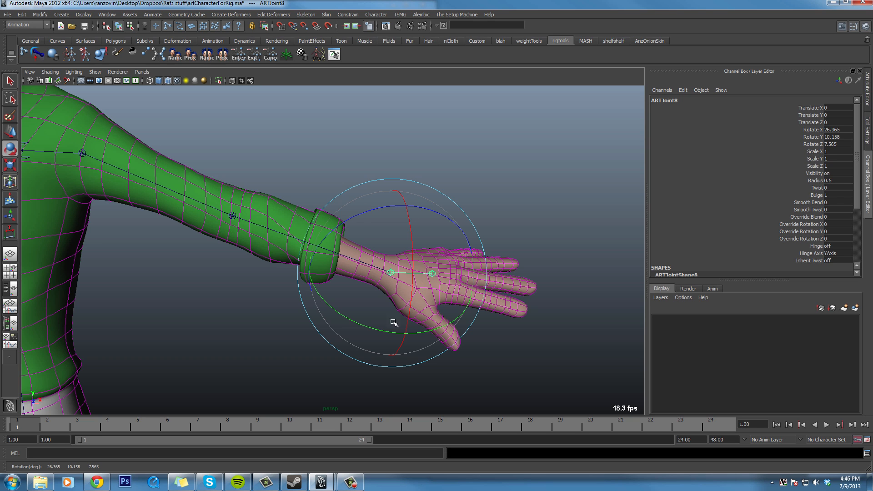
pyautogui.moveTo(401, 317); pyautogui.dragTo(404, 258)
pyautogui.moveTo(392, 297); pyautogui.dragTo(286, 278)
pyautogui.scroll(-2, 414, 223)
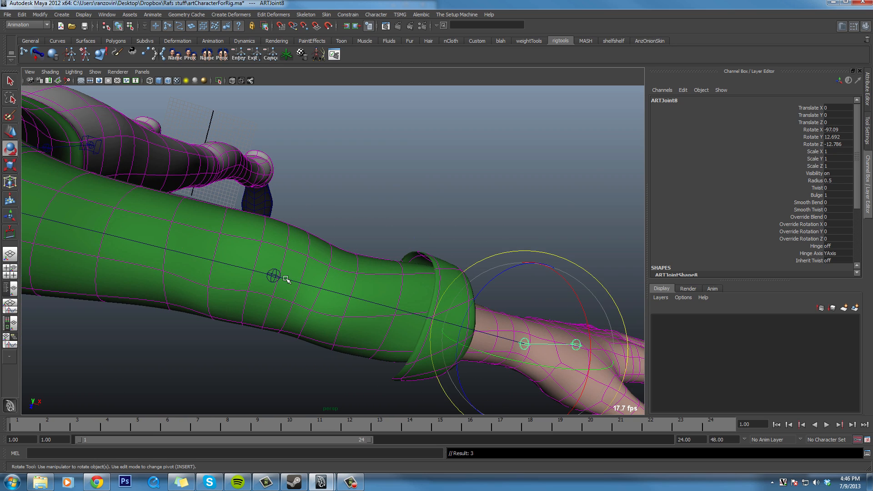
# Step: Bend the left arm at its elbow joint to test the sleeve's deformation, and select that arm's clavicle socket
pyautogui.click(274, 275)
pyautogui.moveTo(245, 197); pyautogui.dragTo(369, 252)
pyautogui.scroll(-4, 298, 288)
pyautogui.keyDown('alt'); pyautogui.moveTo(298, 288); pyautogui.dragTo(70, 270); pyautogui.keyUp('alt')
pyautogui.click(84, 278)
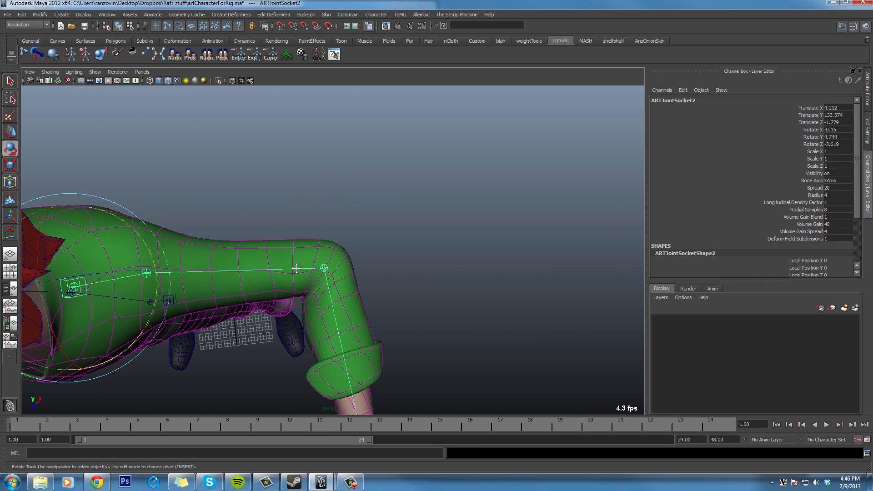
# Step: Raise the left clavicle socket's Volume Gain to 312 to adjust the bent elbow's volume
pyautogui.scroll(4, 333, 283)
pyautogui.keyDown('alt'); pyautogui.moveTo(319, 271); pyautogui.dragTo(283, 271); pyautogui.keyUp('alt')
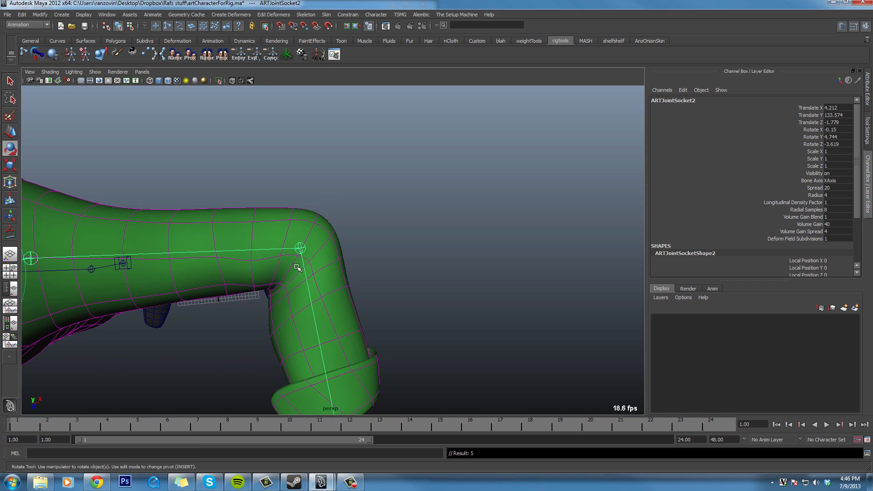
pyautogui.keyDown('alt'); pyautogui.moveTo(271, 308); pyautogui.dragTo(277, 279); pyautogui.keyUp('alt')
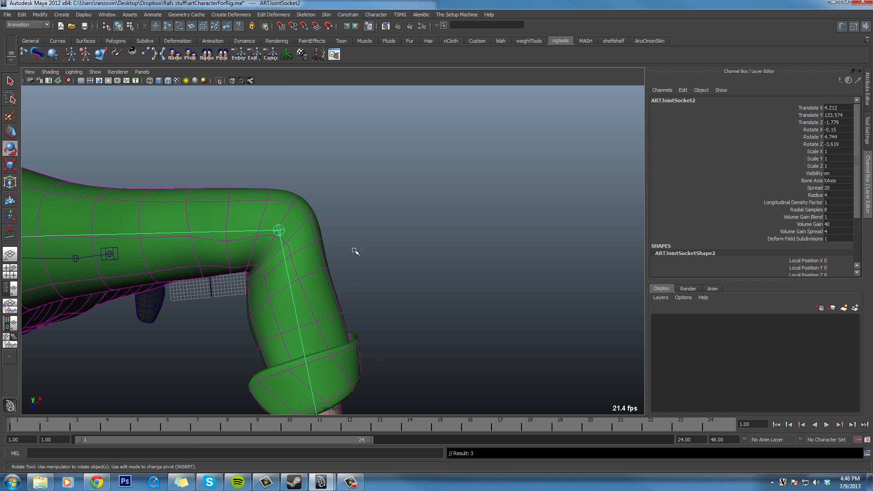
pyautogui.keyDown('alt'); pyautogui.moveTo(355, 251); pyautogui.dragTo(366, 251); pyautogui.keyUp('alt')
pyautogui.click(820, 225)
pyautogui.keyDown('alt'); pyautogui.moveTo(460, 295); pyautogui.dragTo(409, 287); pyautogui.keyUp('alt')
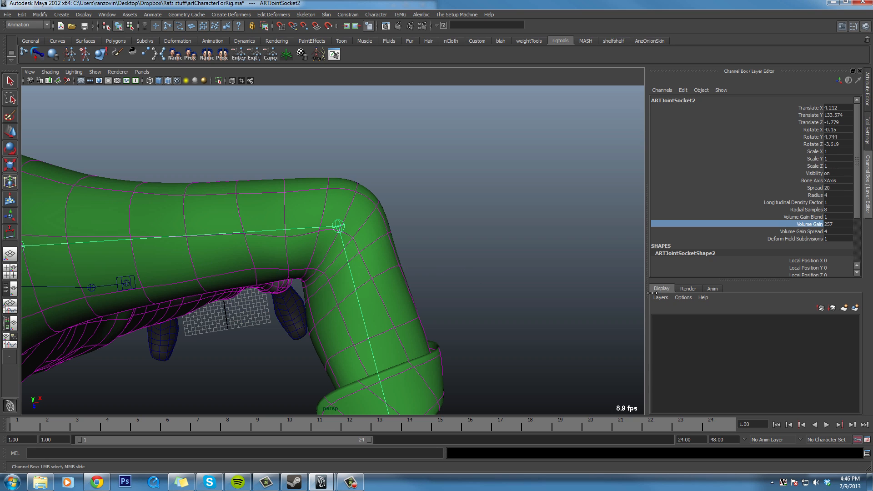
pyautogui.moveTo(710, 281); pyautogui.dragTo(727, 281, button='middle')
pyautogui.keyDown('alt'); pyautogui.moveTo(521, 286); pyautogui.dragTo(355, 355); pyautogui.keyUp('alt')
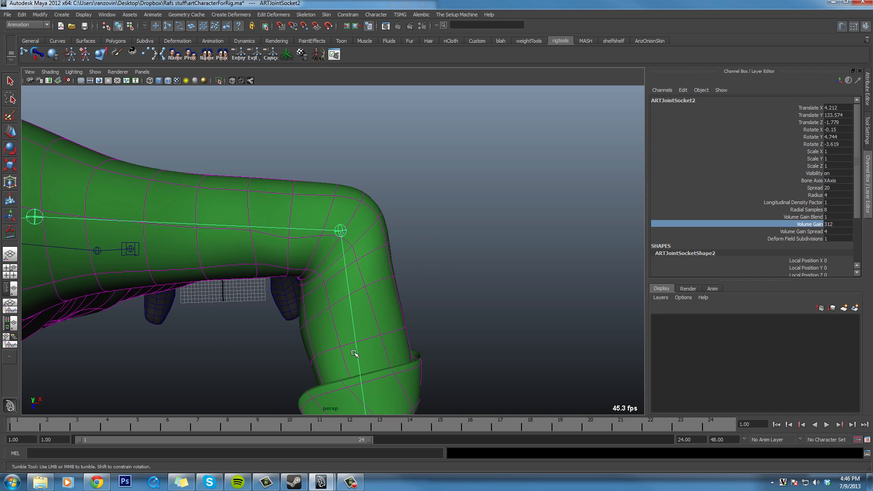
# Step: Set the left clavicle socket's Spread to 51 and check the elbow crease
pyautogui.click(815, 188)
pyautogui.moveTo(361, 208); pyautogui.dragTo(468, 233, button='middle')
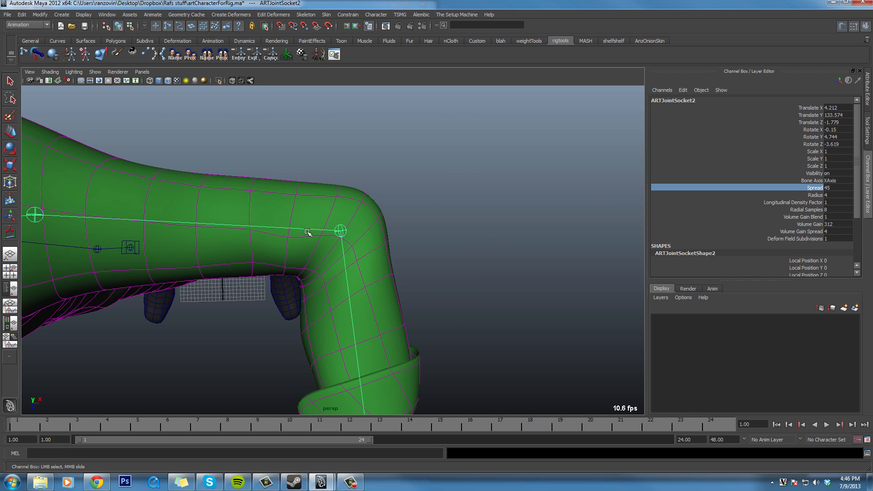
pyautogui.keyDown('alt'); pyautogui.moveTo(374, 328); pyautogui.dragTo(405, 223); pyautogui.keyUp('alt')
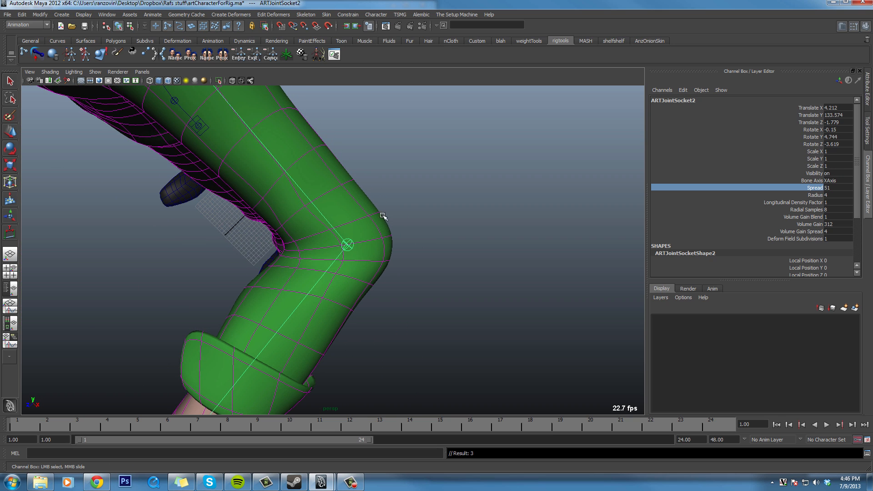
pyautogui.keyDown('alt'); pyautogui.moveTo(326, 256); pyautogui.dragTo(279, 274, button='middle'); pyautogui.keyUp('alt')
pyautogui.keyDown('alt'); pyautogui.moveTo(325, 288); pyautogui.dragTo(355, 291, button='right'); pyautogui.keyUp('alt')
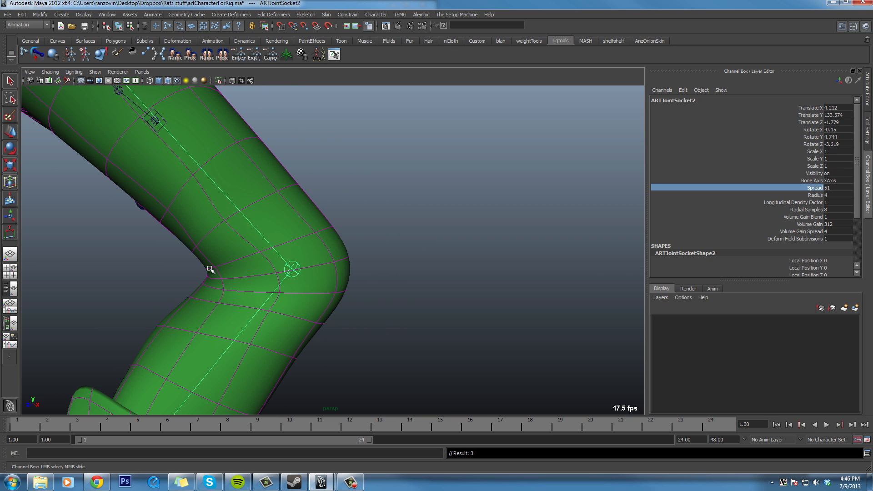
# Step: Bend the left elbow joint further to about -93 degrees about its Y axis
pyautogui.click(12, 151)
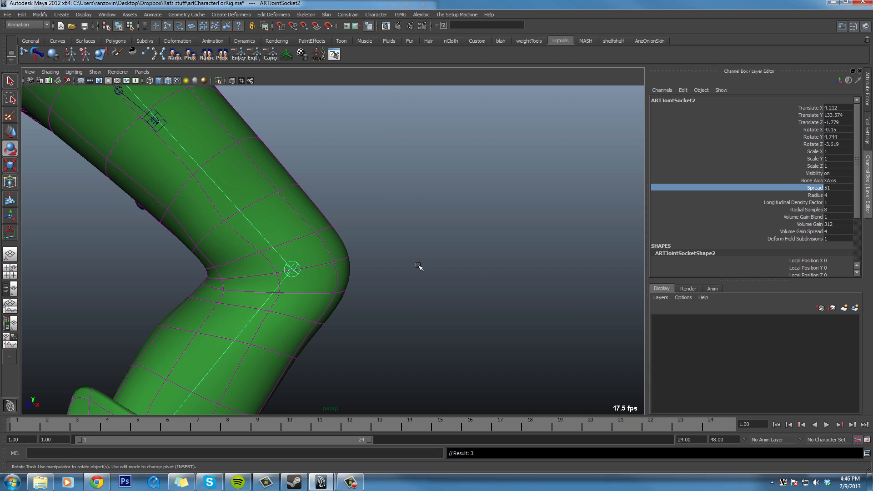
pyautogui.click(299, 263)
pyautogui.moveTo(295, 189); pyautogui.dragTo(319, 197)
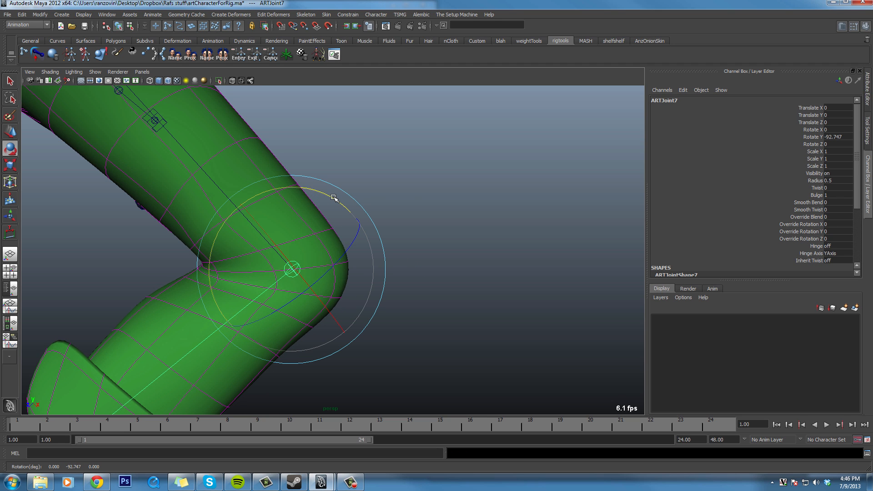
pyautogui.keyDown('alt'); pyautogui.moveTo(381, 288); pyautogui.dragTo(339, 305); pyautogui.keyUp('alt')
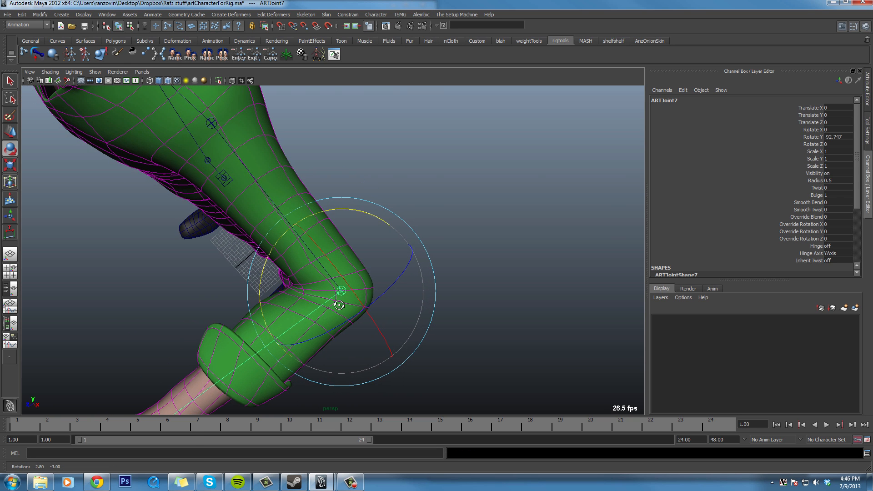
pyautogui.keyDown('alt'); pyautogui.moveTo(330, 275); pyautogui.dragTo(330, 279, button='middle'); pyautogui.keyUp('alt')
pyautogui.keyDown('alt'); pyautogui.moveTo(341, 273); pyautogui.dragTo(360, 278, button='right'); pyautogui.keyUp('alt')
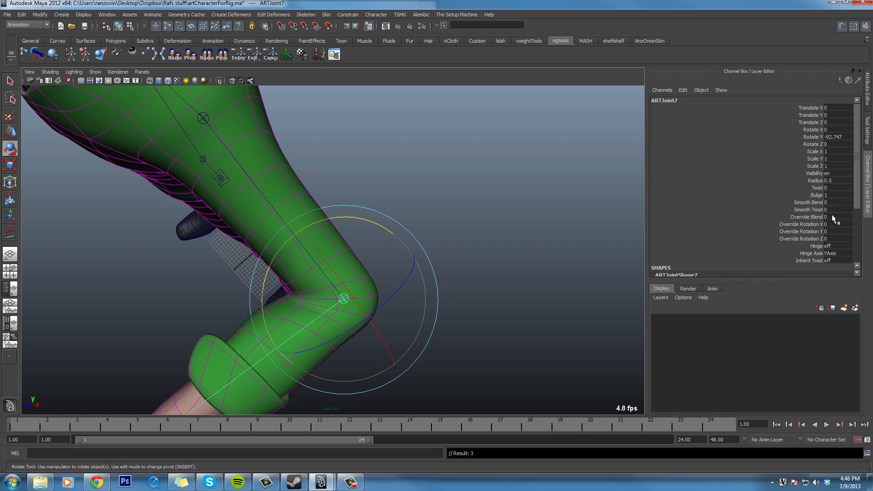
# Step: Try adjusting the left elbow joint's Radius and examine the bent sleeve from several angles
pyautogui.click(815, 180)
pyautogui.moveTo(430, 273)
pyautogui.mouseDown(button='middle')
pyautogui.moveTo(462, 277)
pyautogui.moveTo(400, 273)
pyautogui.moveTo(464, 285)
pyautogui.moveTo(440, 279)
pyautogui.mouseUp(button='middle')
pyautogui.keyDown('alt'); pyautogui.moveTo(392, 304); pyautogui.dragTo(382, 267, button='middle'); pyautogui.keyUp('alt')
pyautogui.press('3')
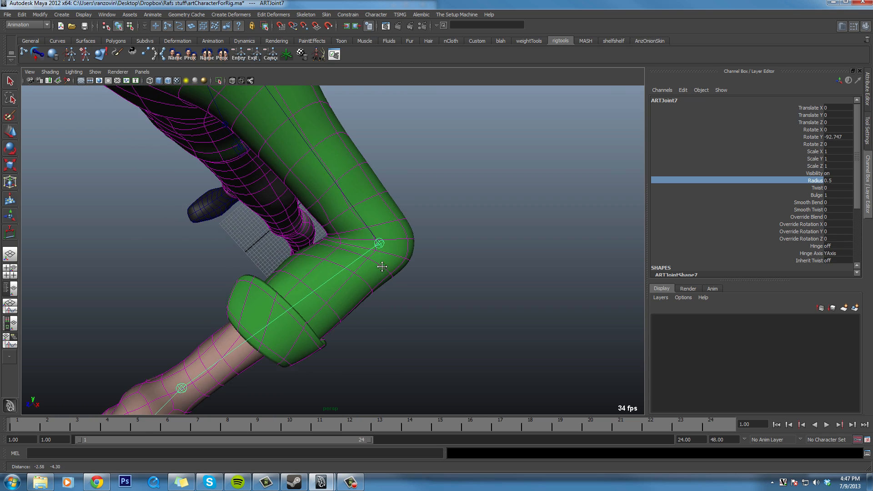
pyautogui.keyDown('alt'); pyautogui.moveTo(382, 267); pyautogui.dragTo(327, 292, button='right'); pyautogui.keyUp('alt')
pyautogui.keyDown('alt'); pyautogui.moveTo(327, 293); pyautogui.dragTo(354, 312); pyautogui.keyUp('alt')
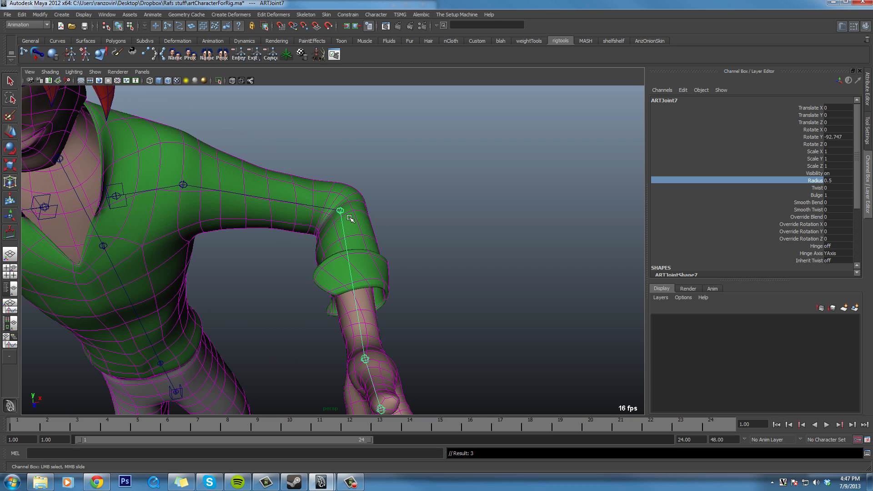
pyautogui.keyDown('alt'); pyautogui.moveTo(388, 254); pyautogui.dragTo(270, 288); pyautogui.keyUp('alt')
pyautogui.scroll(4, 276, 287)
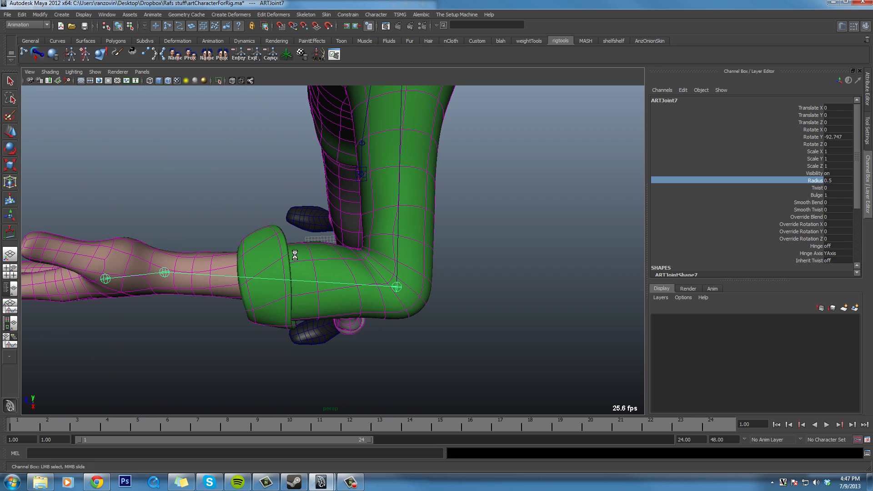
# Step: Move the first forearm bone control point off the bone line to about -3.98, 0.34, -2.96, curving the forearm
pyautogui.click(282, 280)
pyautogui.press('w')
pyautogui.moveTo(281, 279); pyautogui.dragTo(320, 312)
pyautogui.keyDown('alt'); pyautogui.moveTo(312, 308); pyautogui.dragTo(322, 306, button='right'); pyautogui.keyUp('alt')
pyautogui.press('3')
pyautogui.keyDown('alt'); pyautogui.moveTo(321, 306); pyautogui.dragTo(309, 295, button='middle'); pyautogui.keyUp('alt')
pyautogui.keyDown('alt'); pyautogui.moveTo(309, 296); pyautogui.dragTo(312, 296, button='right'); pyautogui.keyUp('alt')
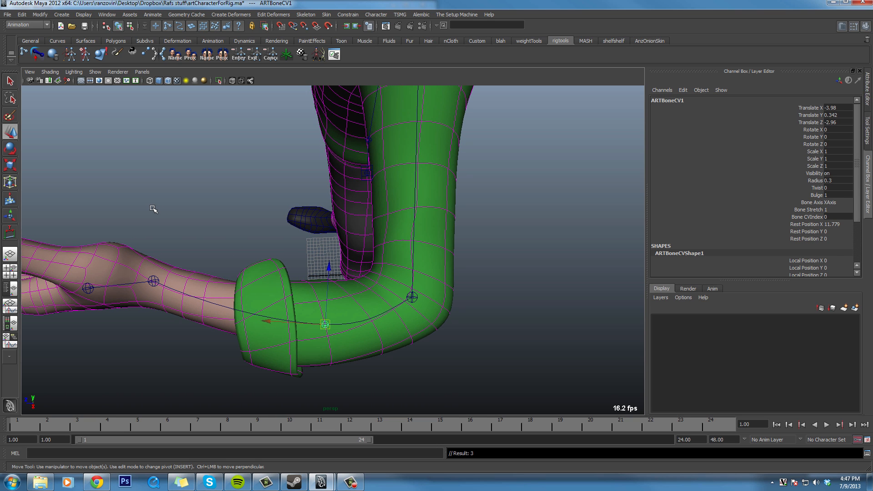
# Step: Move the second forearm bone control point to about -1.61, 0.2, -2 to continue the forearm's curve
pyautogui.click(38, 53)
pyautogui.moveTo(241, 302)
pyautogui.mouseDown()
pyautogui.moveTo(250, 292)
pyautogui.moveTo(235, 309)
pyautogui.mouseUp()
pyautogui.moveTo(433, 311)
pyautogui.keyDown('alt'); pyautogui.mouseDown()
pyautogui.moveTo(429, 298)
pyautogui.moveTo(438, 296)
pyautogui.moveTo(429, 298)
pyautogui.mouseUp(); pyautogui.keyUp('alt')
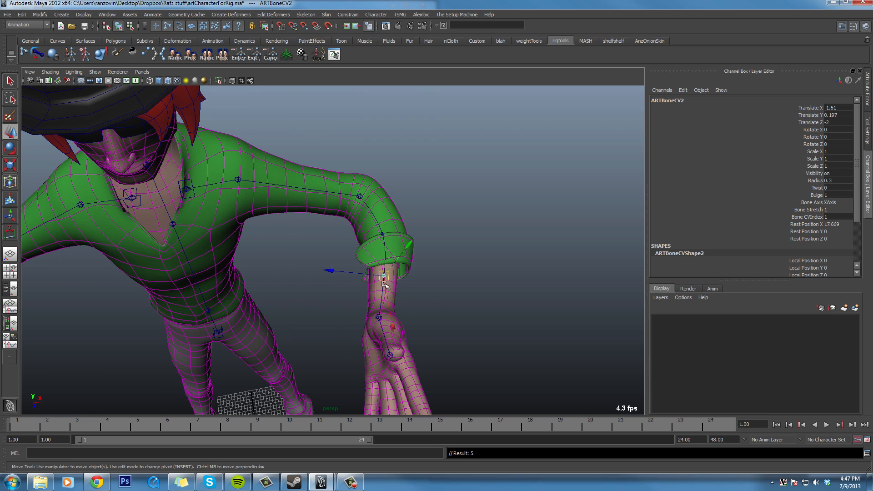
# Step: Lower the left arm at the shoulder joint to about -45 degrees about its Z axis
pyautogui.keyDown('alt'); pyautogui.moveTo(355, 219); pyautogui.dragTo(376, 255, button='middle'); pyautogui.keyUp('alt')
pyautogui.keyDown('alt'); pyautogui.moveTo(376, 256); pyautogui.dragTo(427, 282, button='right'); pyautogui.keyUp('alt')
pyautogui.keyDown('alt'); pyautogui.moveTo(394, 267); pyautogui.dragTo(473, 293, button='middle'); pyautogui.keyUp('alt')
pyautogui.keyDown('alt'); pyautogui.moveTo(287, 298); pyautogui.dragTo(319, 218); pyautogui.keyUp('alt')
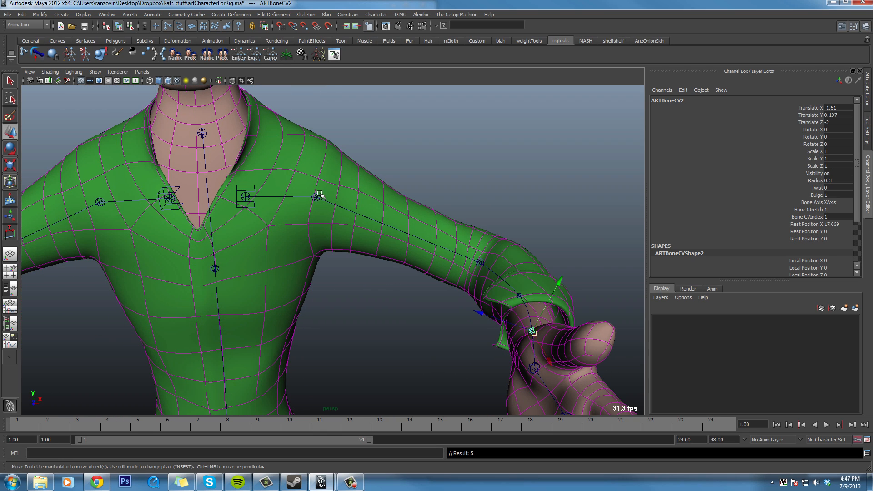
pyautogui.click(318, 196)
pyautogui.press('e')
pyautogui.moveTo(327, 115); pyautogui.dragTo(382, 162)
pyautogui.keyDown('alt'); pyautogui.moveTo(382, 162); pyautogui.dragTo(392, 231, button='right'); pyautogui.keyUp('alt')
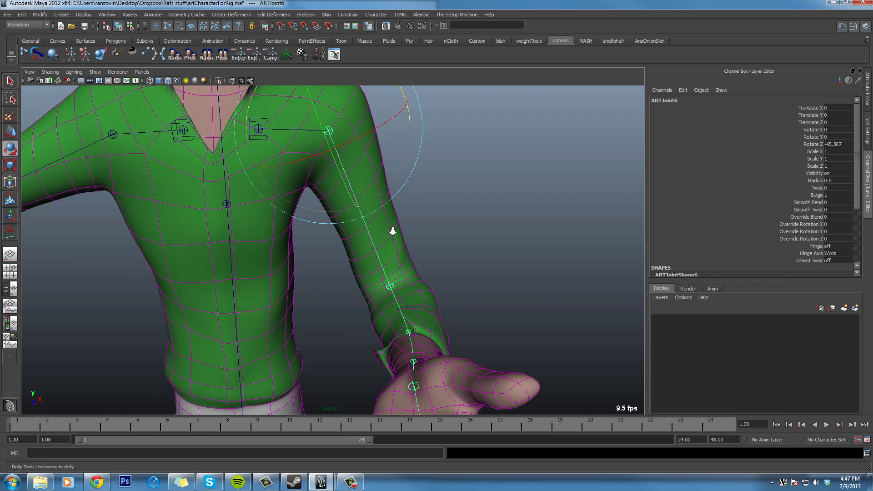
# Step: Raise the left arm at the shoulder and twist it, ending at about -53 degrees X and -1 degree Z
pyautogui.keyDown('alt'); pyautogui.moveTo(293, 273); pyautogui.dragTo(302, 278); pyautogui.keyUp('alt')
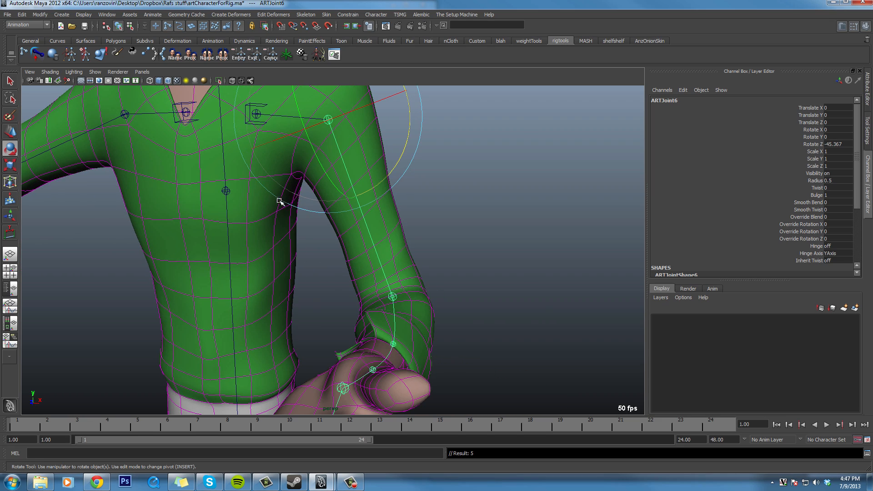
pyautogui.keyDown('alt'); pyautogui.moveTo(334, 249); pyautogui.dragTo(381, 310); pyautogui.keyUp('alt')
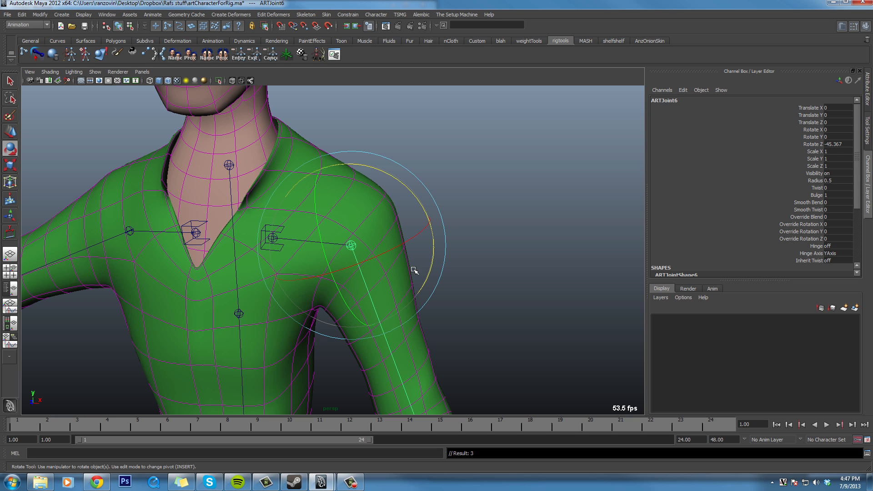
pyautogui.keyDown('alt'); pyautogui.moveTo(341, 368); pyautogui.dragTo(389, 260, button='middle'); pyautogui.keyUp('alt')
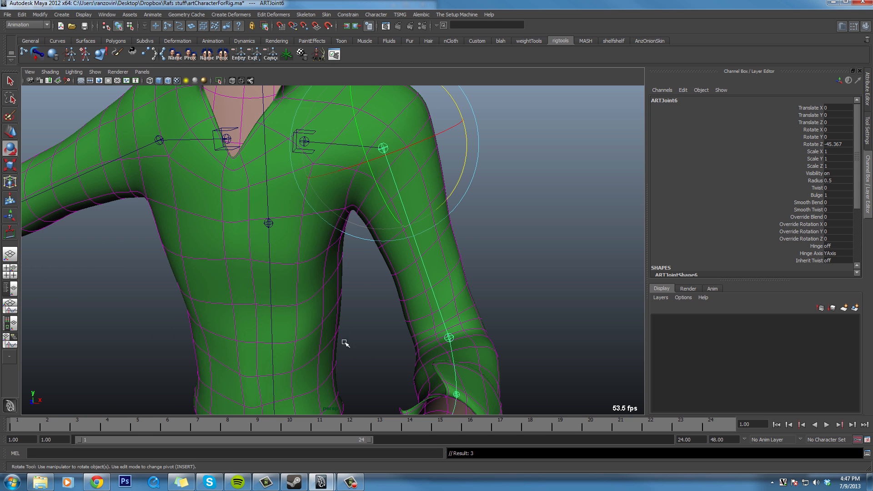
pyautogui.keyDown('alt'); pyautogui.moveTo(384, 197); pyautogui.dragTo(332, 314, button='middle'); pyautogui.keyUp('alt')
pyautogui.keyDown('alt'); pyautogui.moveTo(333, 314); pyautogui.dragTo(355, 285, button='right'); pyautogui.keyUp('alt')
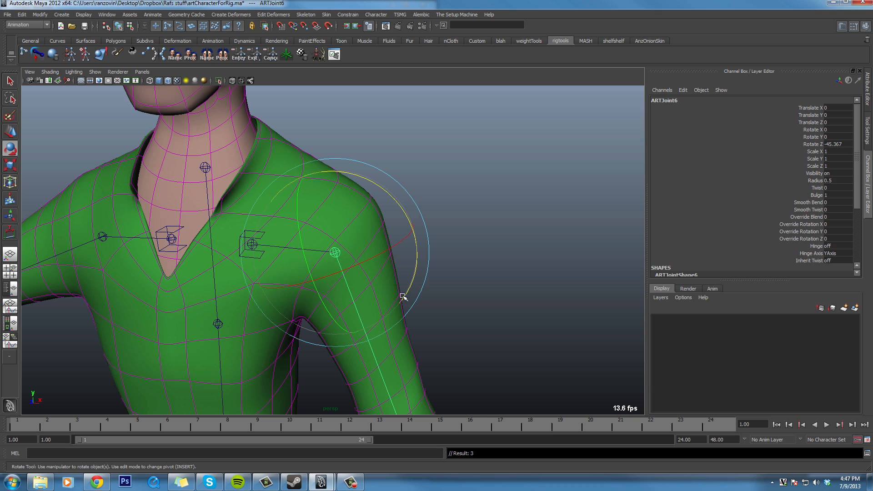
pyautogui.keyDown('alt'); pyautogui.moveTo(418, 277); pyautogui.dragTo(421, 285, button='middle'); pyautogui.keyUp('alt')
pyautogui.moveTo(417, 277); pyautogui.dragTo(353, 204)
pyautogui.keyDown('alt'); pyautogui.moveTo(361, 290); pyautogui.dragTo(400, 277, button='middle'); pyautogui.keyUp('alt')
pyautogui.keyDown('alt'); pyautogui.moveTo(400, 277); pyautogui.dragTo(380, 268); pyautogui.keyUp('alt')
pyautogui.press('3')
pyautogui.keyDown('alt'); pyautogui.moveTo(380, 269); pyautogui.dragTo(388, 288, button='middle'); pyautogui.keyUp('alt')
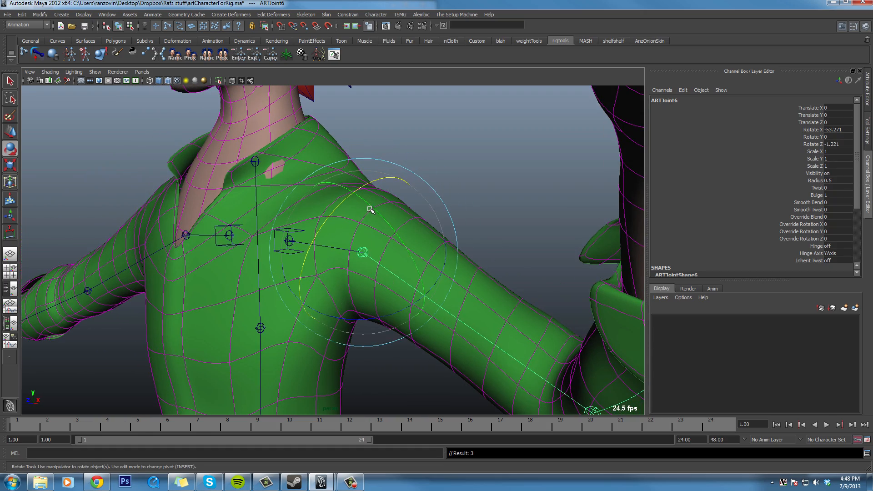
# Step: Examine the twisted left shoulder, collar and armpit deformation from several angles
pyautogui.moveTo(449, 250)
pyautogui.keyDown('alt'); pyautogui.mouseDown()
pyautogui.moveTo(429, 234)
pyautogui.moveTo(447, 240)
pyautogui.mouseUp(); pyautogui.keyUp('alt')
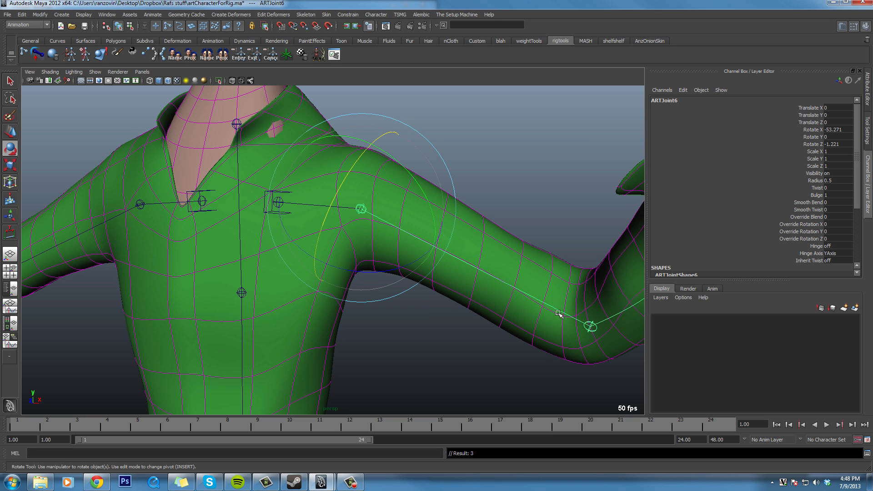
pyautogui.press('5')
pyautogui.keyDown('alt'); pyautogui.moveTo(355, 239); pyautogui.dragTo(376, 184); pyautogui.keyUp('alt')
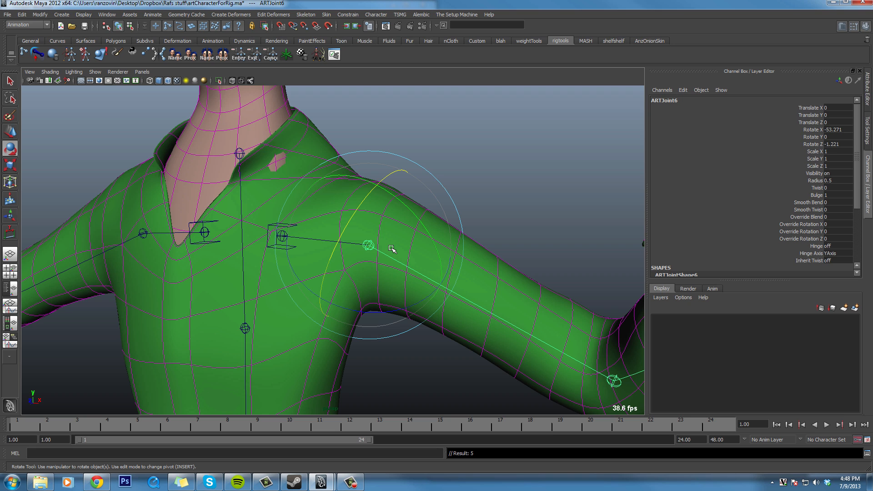
pyautogui.scroll(-2, 392, 249)
pyautogui.keyDown('alt'); pyautogui.moveTo(392, 249); pyautogui.dragTo(432, 296); pyautogui.keyUp('alt')
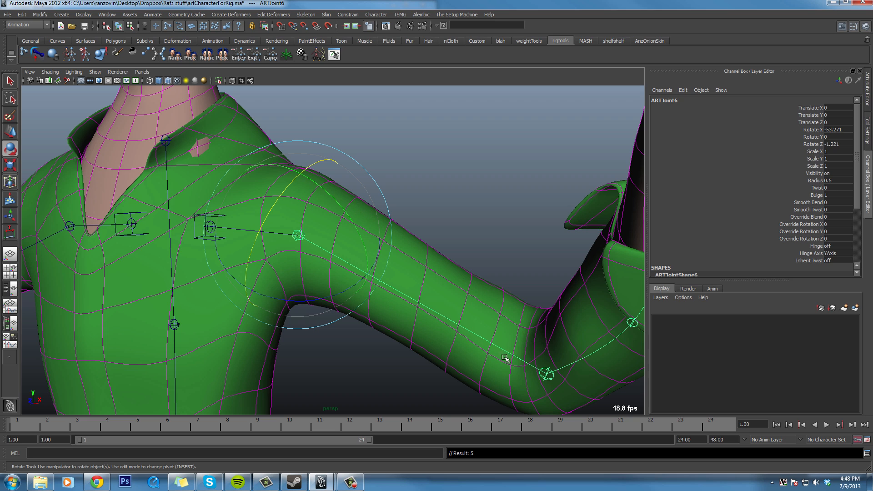
pyautogui.keyDown('alt'); pyautogui.moveTo(313, 265); pyautogui.dragTo(347, 293, button='middle'); pyautogui.keyUp('alt')
pyautogui.keyDown('alt'); pyautogui.moveTo(347, 293); pyautogui.dragTo(371, 301, button='right'); pyautogui.keyUp('alt')
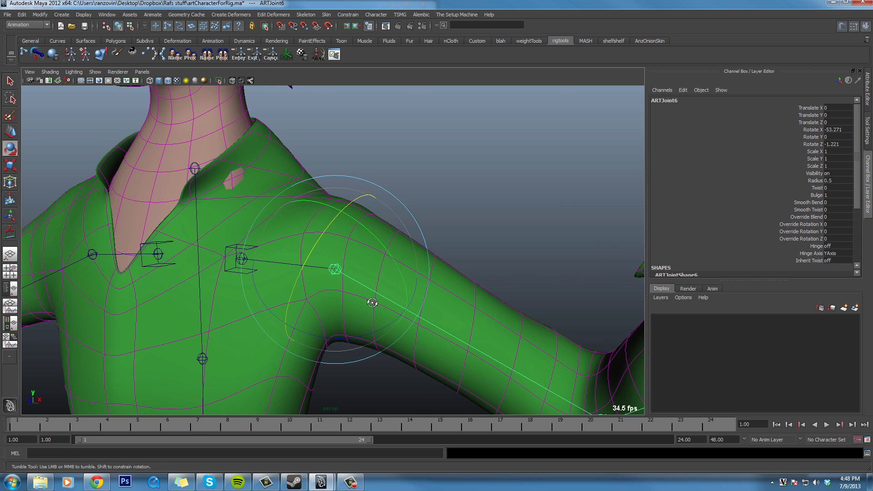
pyautogui.keyDown('alt'); pyautogui.moveTo(370, 301); pyautogui.dragTo(366, 299); pyautogui.keyUp('alt')
pyautogui.keyDown('alt'); pyautogui.moveTo(346, 285); pyautogui.dragTo(356, 291, button='middle'); pyautogui.keyUp('alt')
pyautogui.keyDown('alt'); pyautogui.moveTo(357, 291); pyautogui.dragTo(350, 293); pyautogui.keyUp('alt')
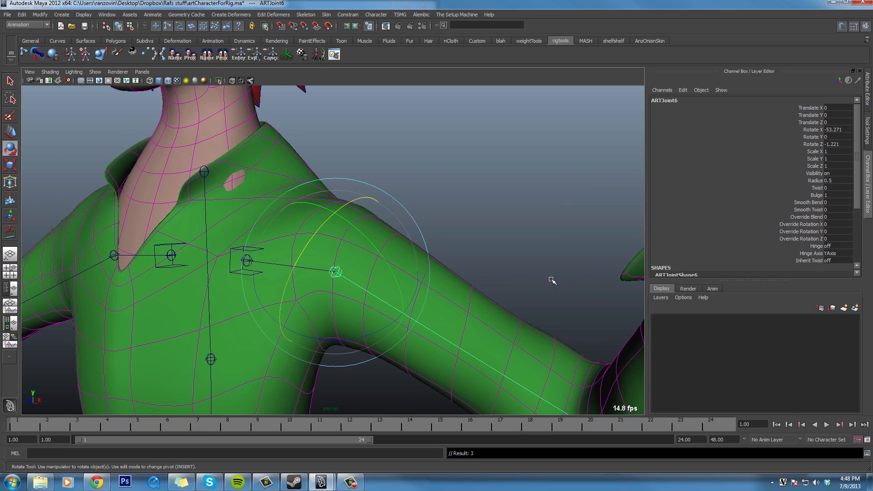
# Step: Turn on Inherit Twist for the left shoulder joint and twist it to about -40 degrees X
pyautogui.click(846, 260)
pyautogui.write('1')
pyautogui.press('Return')
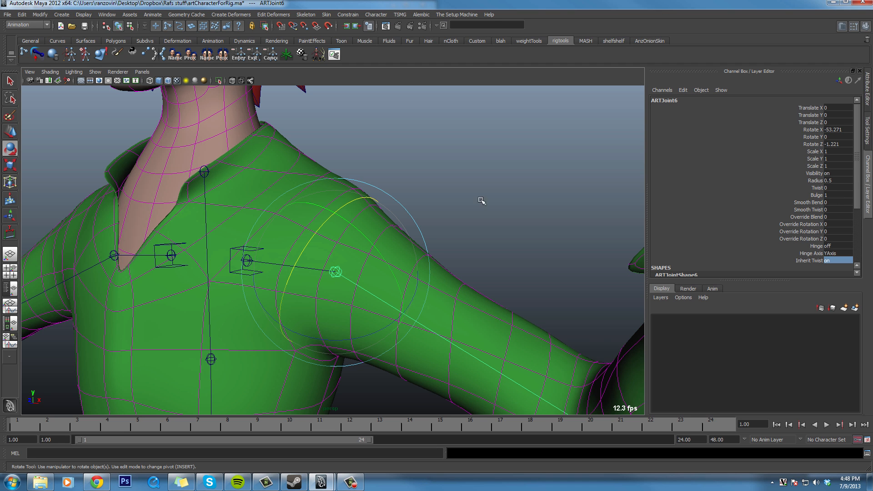
pyautogui.moveTo(321, 233); pyautogui.dragTo(341, 285)
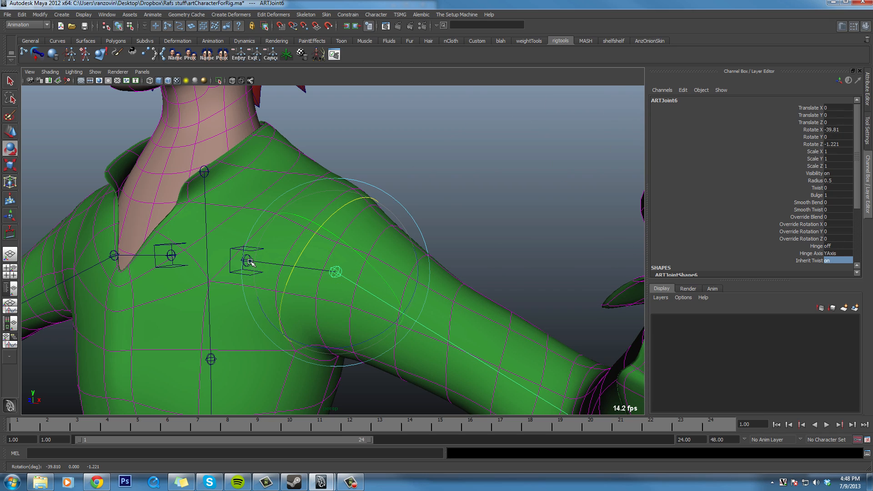
# Step: Twist the left shoulder further to about -89 degrees X, with about 1.5 degrees Y and -1 degree Z
pyautogui.keyDown('alt'); pyautogui.moveTo(449, 319); pyautogui.dragTo(398, 264, button='middle'); pyautogui.keyUp('alt')
pyautogui.keyDown('alt'); pyautogui.moveTo(397, 263); pyautogui.dragTo(375, 279, button='right'); pyautogui.keyUp('alt')
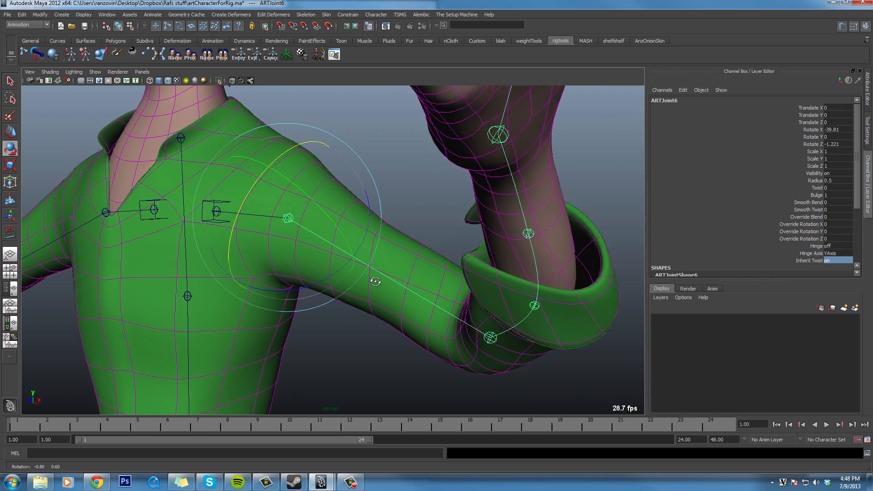
pyautogui.keyDown('alt'); pyautogui.moveTo(374, 279); pyautogui.dragTo(301, 221); pyautogui.keyUp('alt')
pyautogui.moveTo(313, 159); pyautogui.dragTo(364, 161)
pyautogui.moveTo(276, 211)
pyautogui.mouseDown()
pyautogui.moveTo(292, 189)
pyautogui.moveTo(285, 196)
pyautogui.mouseUp()
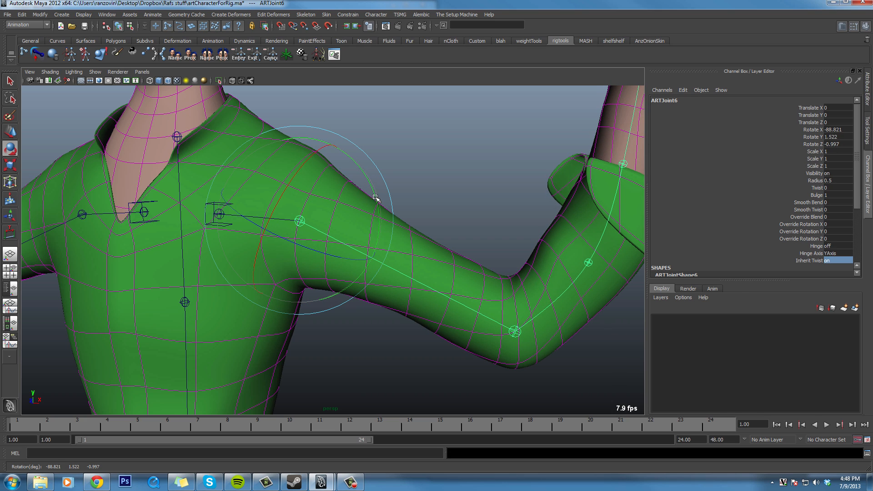
# Step: Show the Rotate tool's settings and lower the left arm at the shoulder to about -43 degrees Z
pyautogui.hotkey('ctrl', 'shift', 't')
pyautogui.moveTo(376, 197); pyautogui.dragTo(383, 257)
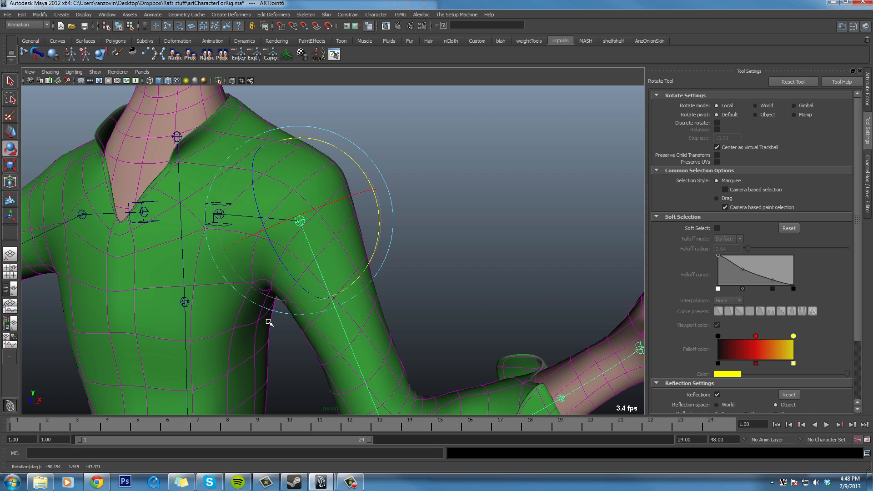
pyautogui.press('3')
pyautogui.keyDown('alt'); pyautogui.moveTo(282, 341); pyautogui.dragTo(341, 195, button='middle'); pyautogui.keyUp('alt')
pyautogui.keyDown('alt'); pyautogui.moveTo(425, 220); pyautogui.dragTo(281, 247, button='right'); pyautogui.keyUp('alt')
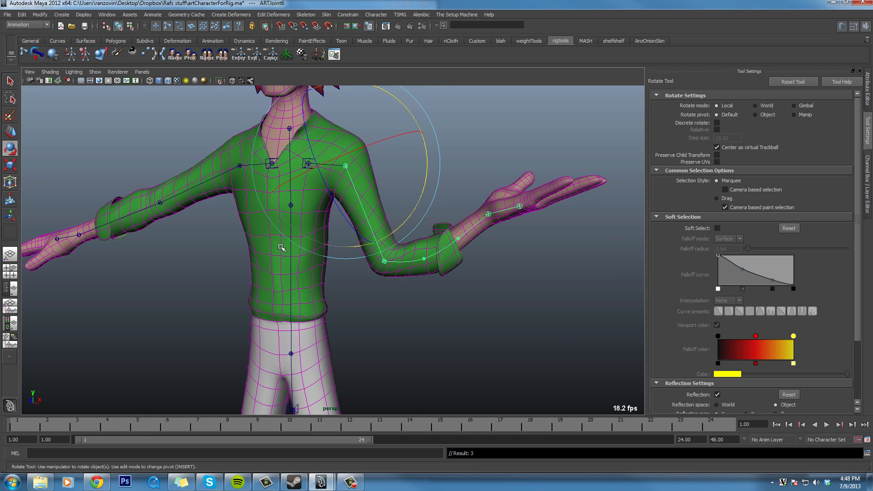
# Step: Select the spine bone chain together with the body mesh and start painting the spine's ARTDeformer influence weights
pyautogui.click(10, 132)
pyautogui.keyDown('alt'); pyautogui.moveTo(297, 412); pyautogui.dragTo(291, 328, button='middle'); pyautogui.keyUp('alt')
pyautogui.click(291, 331)
pyautogui.keyDown('shift'); pyautogui.click(304, 166); pyautogui.keyUp('shift')
pyautogui.keyDown('alt'); pyautogui.moveTo(254, 90); pyautogui.dragTo(261, 202, button='middle'); pyautogui.keyUp('alt')
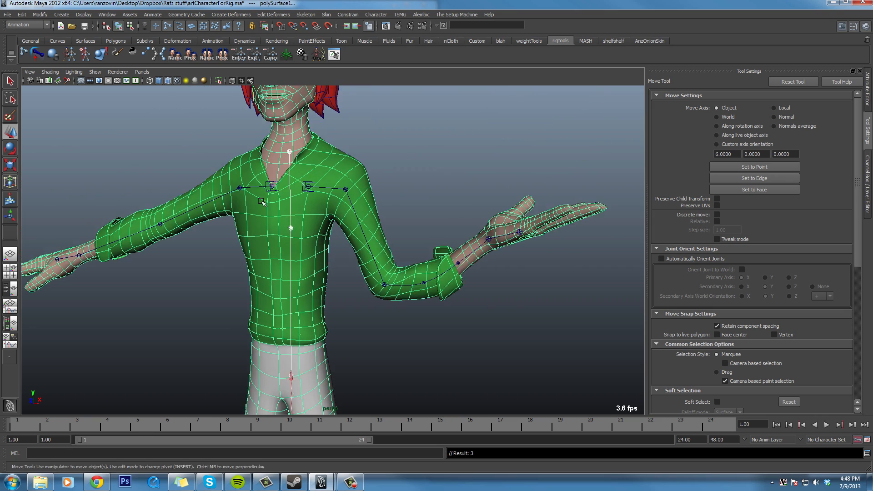
pyautogui.keyDown('alt'); pyautogui.moveTo(261, 202); pyautogui.dragTo(319, 201, button='right'); pyautogui.keyUp('alt')
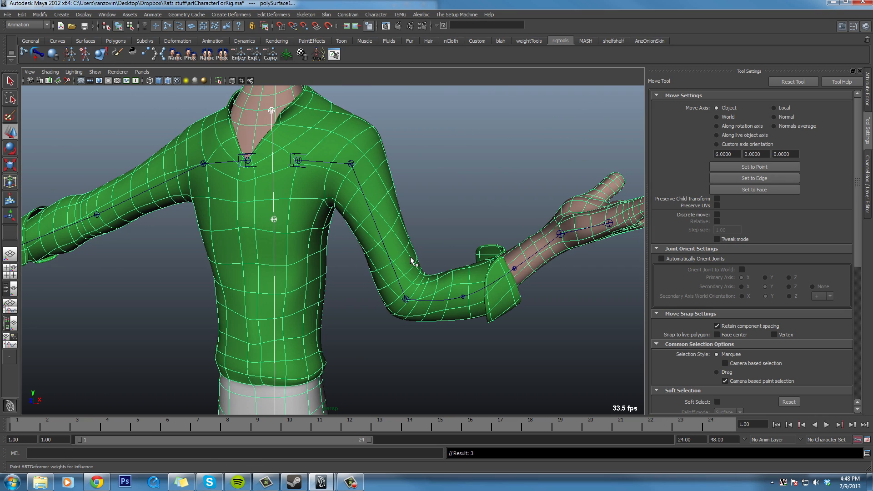
pyautogui.moveTo(400, 250)
pyautogui.keyDown('alt'); pyautogui.mouseDown()
pyautogui.moveTo(312, 253)
pyautogui.moveTo(358, 268)
pyautogui.mouseUp(); pyautogui.keyUp('alt')
pyautogui.moveTo(358, 268)
pyautogui.keyDown('alt'); pyautogui.mouseDown(button='right')
pyautogui.moveTo(356, 286)
pyautogui.moveTo(318, 275)
pyautogui.moveTo(301, 283)
pyautogui.moveTo(312, 303)
pyautogui.mouseUp(button='right'); pyautogui.keyUp('alt')
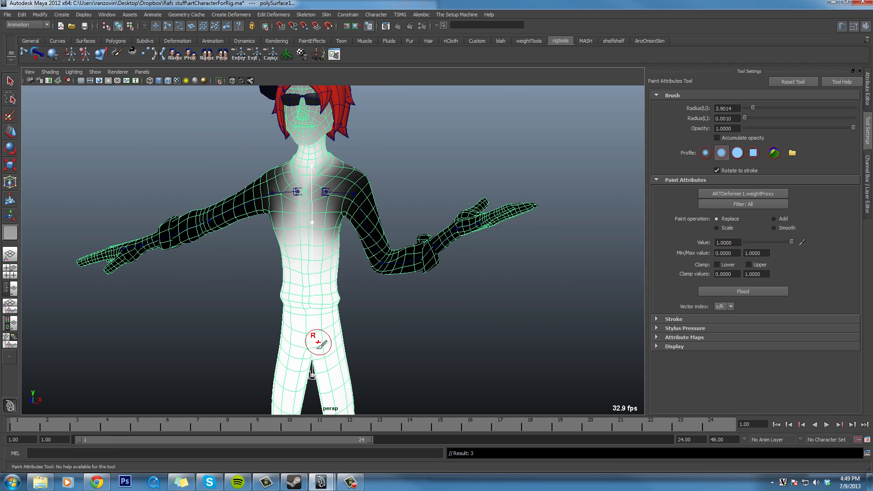
# Step: Paint spine weight 1 over the centre of the upper chest and collar with a brush radius of about 6.39
pyautogui.moveTo(325, 171)
pyautogui.keyDown('alt'); pyautogui.mouseDown()
pyautogui.moveTo(382, 306)
pyautogui.moveTo(384, 297)
pyautogui.mouseUp(); pyautogui.keyUp('alt')
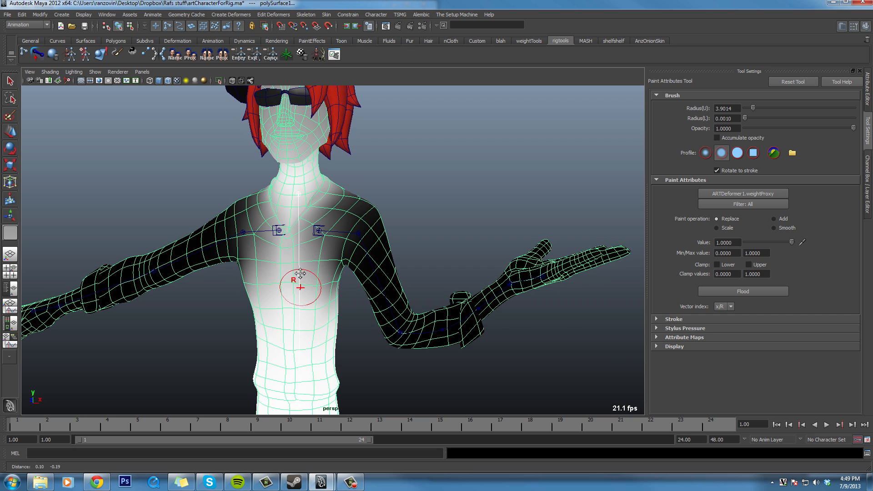
pyautogui.scroll(5, 305, 285)
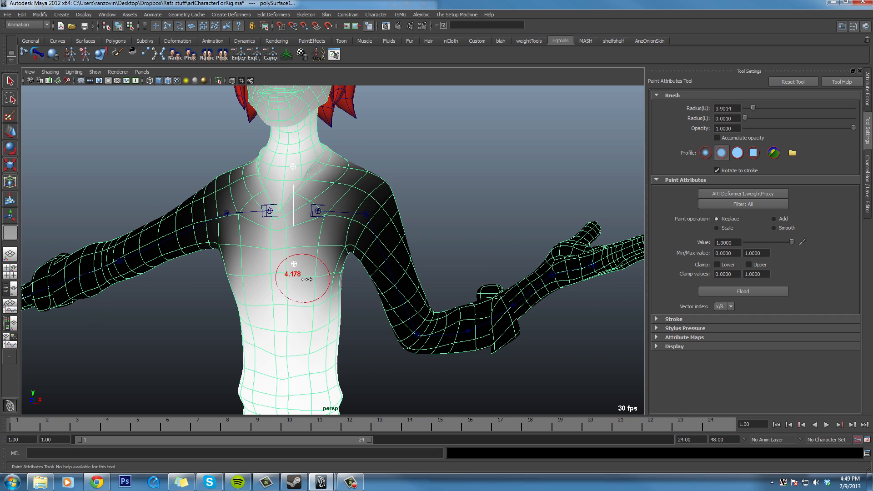
pyautogui.moveTo(290, 286)
pyautogui.mouseDown()
pyautogui.moveTo(279, 285)
pyautogui.moveTo(287, 221)
pyautogui.mouseUp()
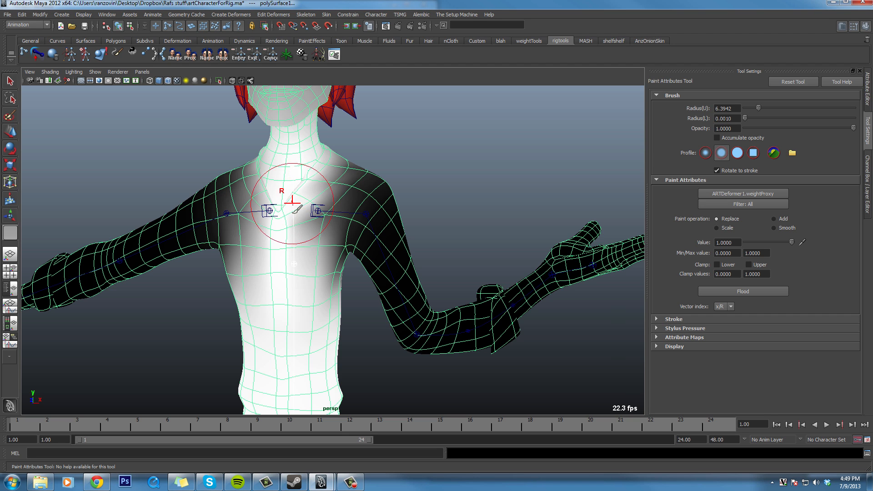
pyautogui.keyDown('alt'); pyautogui.moveTo(307, 282); pyautogui.dragTo(298, 241); pyautogui.keyUp('alt')
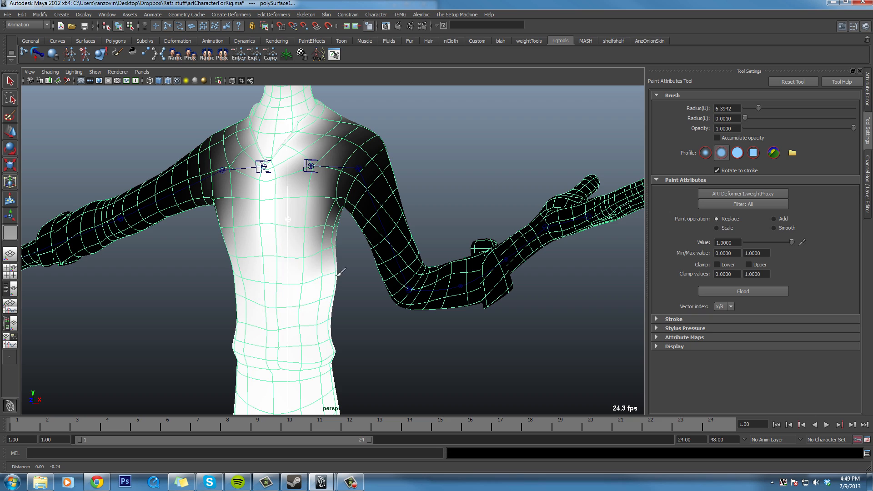
pyautogui.moveTo(318, 268)
pyautogui.keyDown('alt'); pyautogui.mouseDown()
pyautogui.moveTo(180, 270)
pyautogui.moveTo(317, 264)
pyautogui.mouseUp(); pyautogui.keyUp('alt')
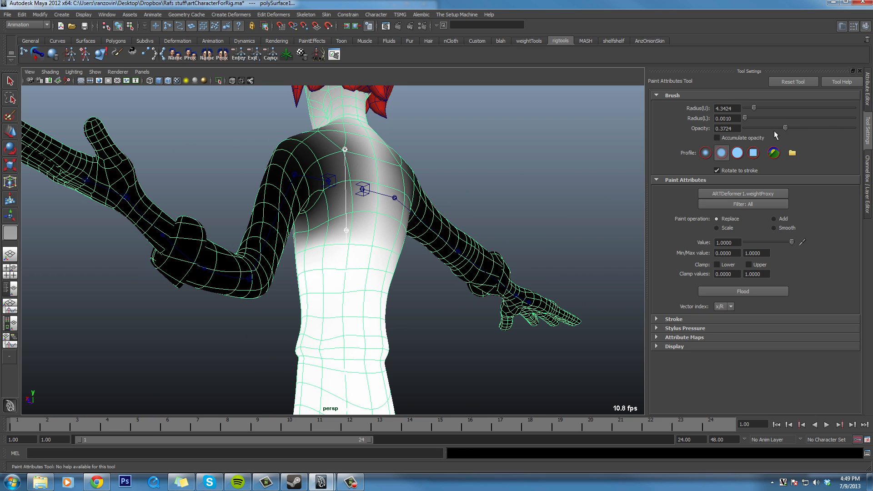
# Step: With a brush radius of about 4.34 and opacity of about 0.37, blend the spine weights around the back and torso sides, ending the painting
pyautogui.scroll(5, 322, 244)
pyautogui.moveTo(296, 259)
pyautogui.keyDown('alt'); pyautogui.mouseDown()
pyautogui.moveTo(445, 263)
pyautogui.moveTo(312, 234)
pyautogui.mouseUp(); pyautogui.keyUp('alt')
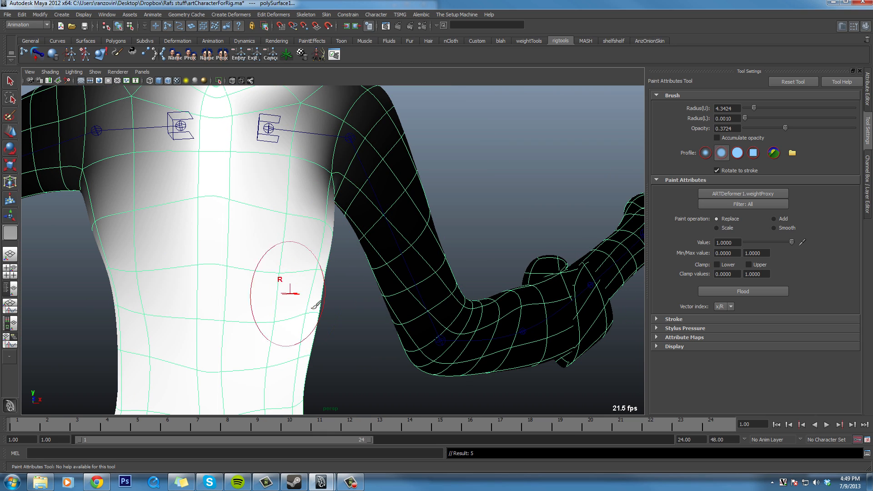
pyautogui.keyDown('alt'); pyautogui.moveTo(350, 273); pyautogui.dragTo(358, 293); pyautogui.keyUp('alt')
pyautogui.keyDown('alt'); pyautogui.moveTo(371, 312); pyautogui.dragTo(205, 306, button='right'); pyautogui.keyUp('alt')
pyautogui.moveTo(205, 307)
pyautogui.keyDown('alt'); pyautogui.mouseDown()
pyautogui.moveTo(415, 328)
pyautogui.moveTo(369, 304)
pyautogui.moveTo(370, 252)
pyautogui.moveTo(369, 269)
pyautogui.mouseUp(); pyautogui.keyUp('alt')
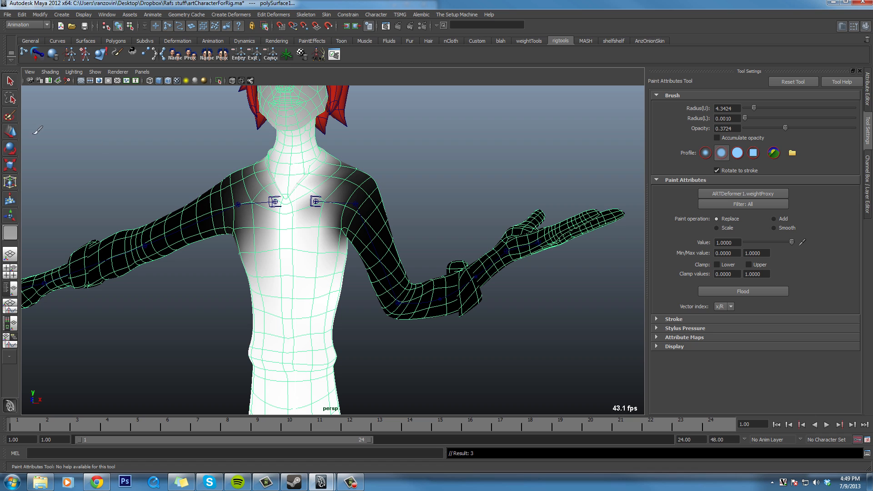
pyautogui.click(10, 132)
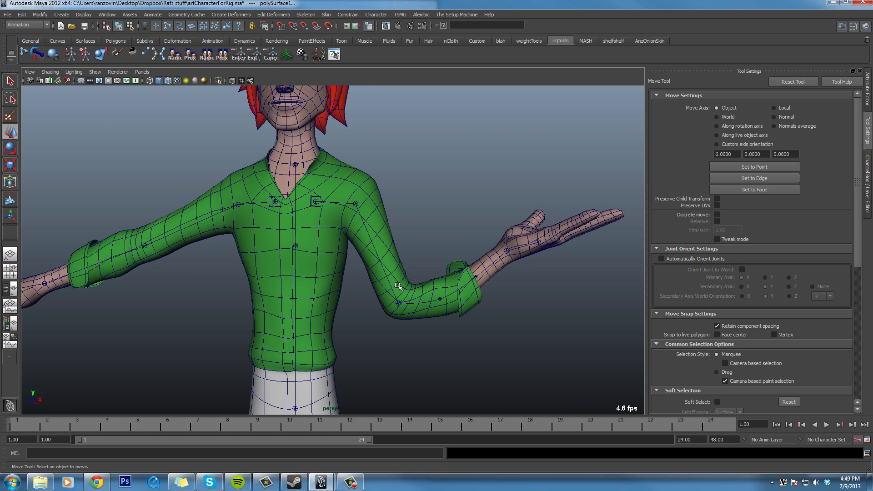
# Step: Parent both clavicle sockets to the chest joint so the arm chains follow the spine
pyautogui.moveTo(390, 279)
pyautogui.keyDown('alt'); pyautogui.mouseDown(button='right')
pyautogui.moveTo(358, 273)
pyautogui.moveTo(390, 272)
pyautogui.moveTo(330, 197)
pyautogui.mouseUp(button='right'); pyautogui.keyUp('alt')
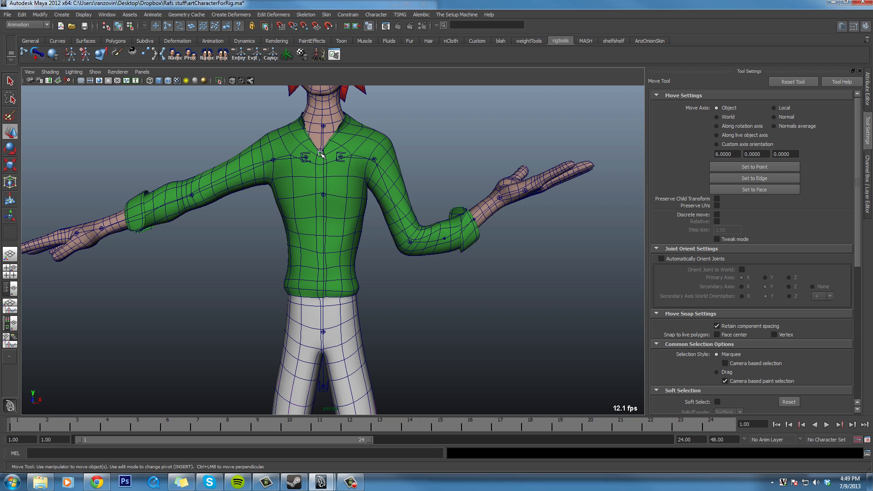
pyautogui.click(342, 155)
pyautogui.keyDown('shift'); pyautogui.click(339, 156); pyautogui.keyUp('shift')
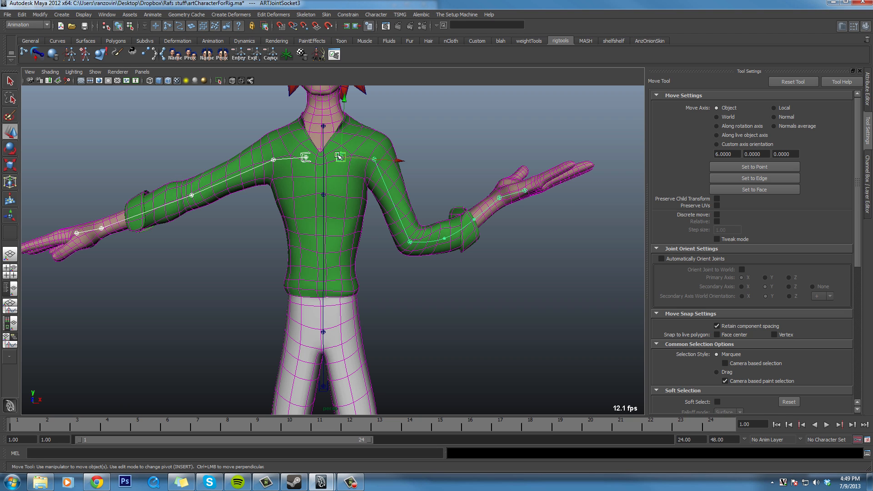
pyautogui.click(322, 194)
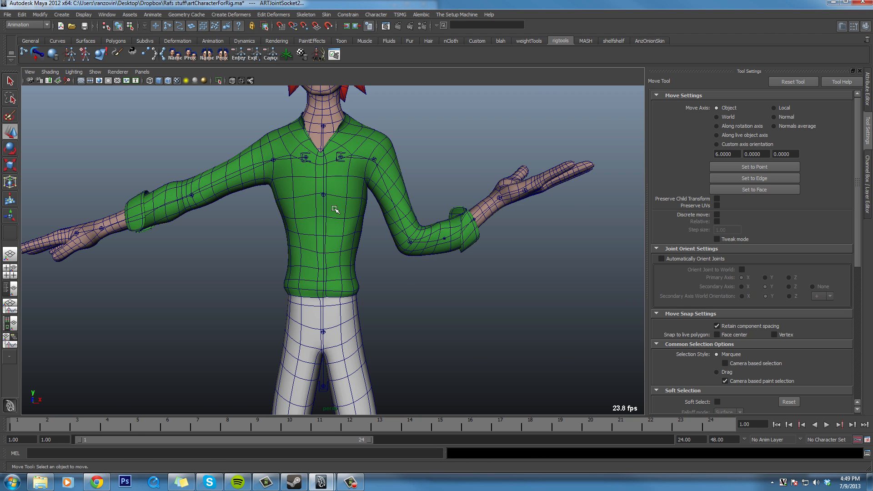
# Step: Test the chest joint by shifting it sideways, twisting the upper body and moving the joint back over the hips
pyautogui.moveTo(325, 202); pyautogui.dragTo(308, 194)
pyautogui.press('e')
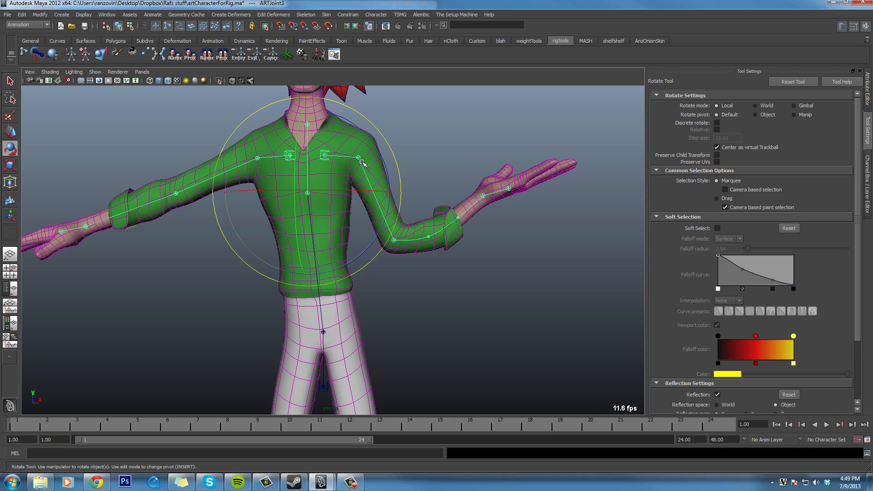
pyautogui.moveTo(366, 148); pyautogui.dragTo(39, 138)
pyautogui.click(12, 132)
pyautogui.moveTo(308, 193)
pyautogui.mouseDown()
pyautogui.moveTo(337, 190)
pyautogui.moveTo(325, 193)
pyautogui.mouseUp()
# Step: Add a bone CV to the lower spine bone and pull it sideways to about 5.2, 107.0, -1.9 to bend the waist
pyautogui.click(321, 332)
pyautogui.click(42, 56)
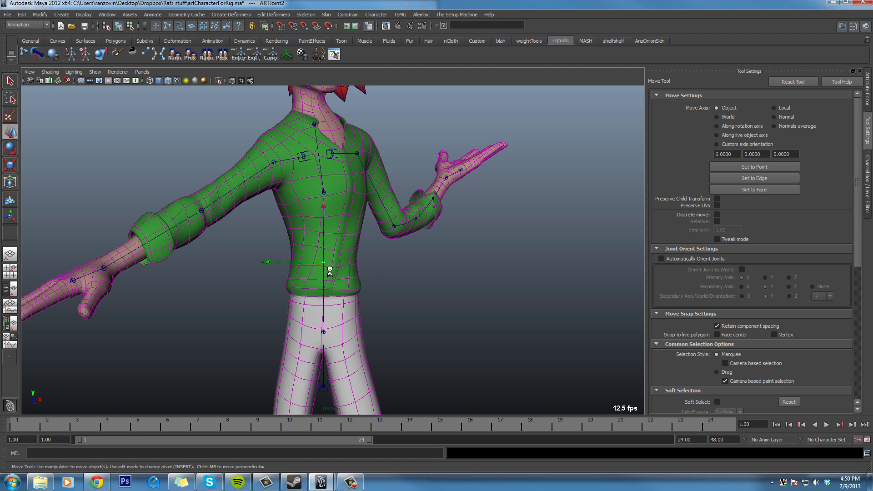
pyautogui.moveTo(325, 264); pyautogui.dragTo(347, 269)
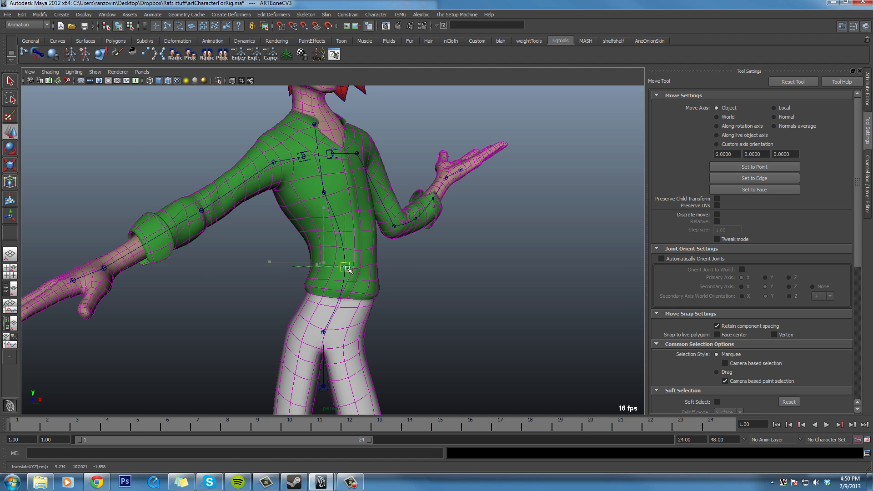
# Step: Move the chest joint sideways to about 6.8, 125.2, -2.4, and rotate the upper body towards the opposite side
pyautogui.click(322, 194)
pyautogui.moveTo(323, 192); pyautogui.dragTo(351, 193)
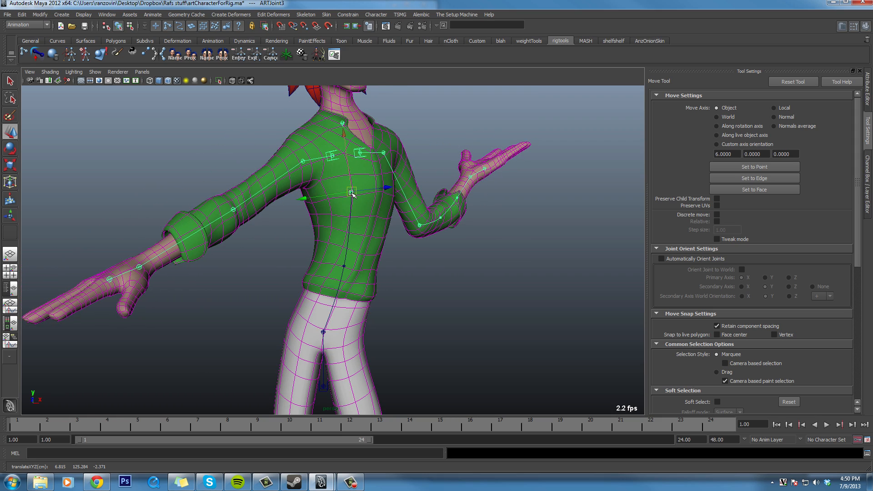
pyautogui.click(10, 149)
pyautogui.moveTo(404, 199); pyautogui.dragTo(314, 191)
# Step: Move the lower spine's bone CV to the opposite side, to about -3.4, 109.0, -1.4
pyautogui.press('w')
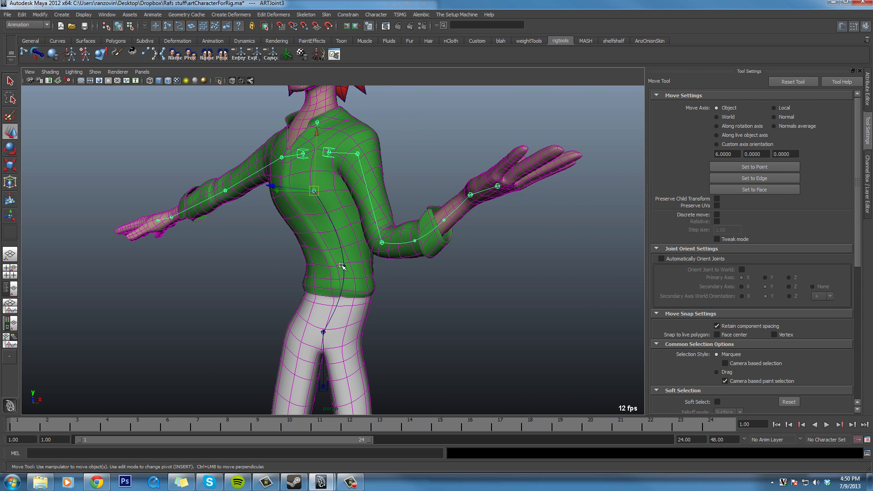
pyautogui.click(344, 265)
pyautogui.moveTo(345, 267); pyautogui.dragTo(311, 260)
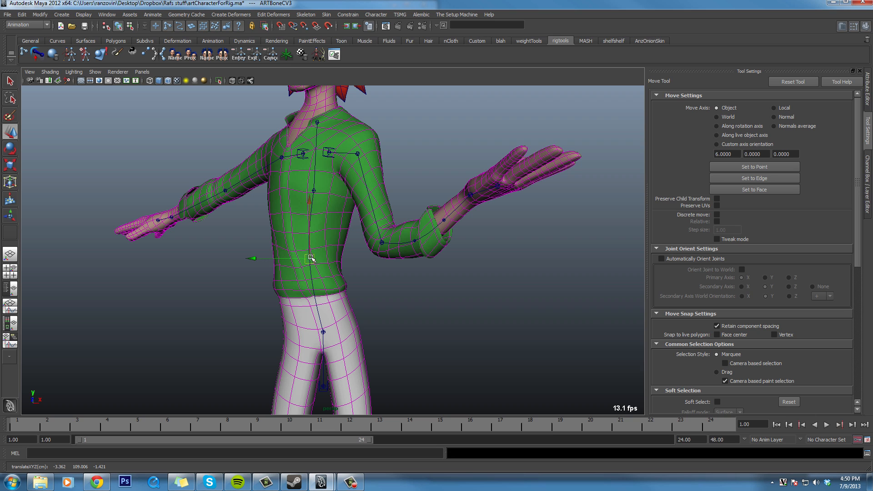
# Step: Select the chest joint again and rotate the upper body to test the spine's deformation
pyautogui.click(392, 279)
pyautogui.click(313, 190)
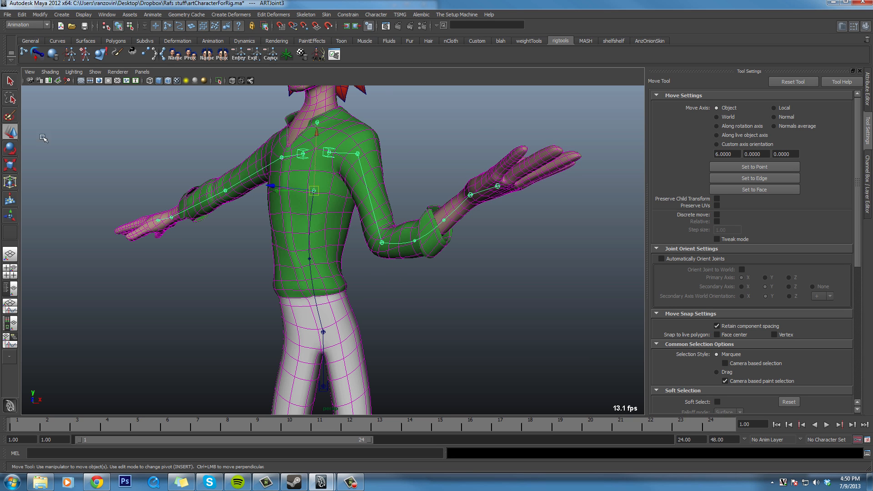
pyautogui.click(11, 148)
pyautogui.moveTo(378, 120); pyautogui.dragTo(390, 137)
pyautogui.moveTo(286, 194); pyautogui.dragTo(326, 217)
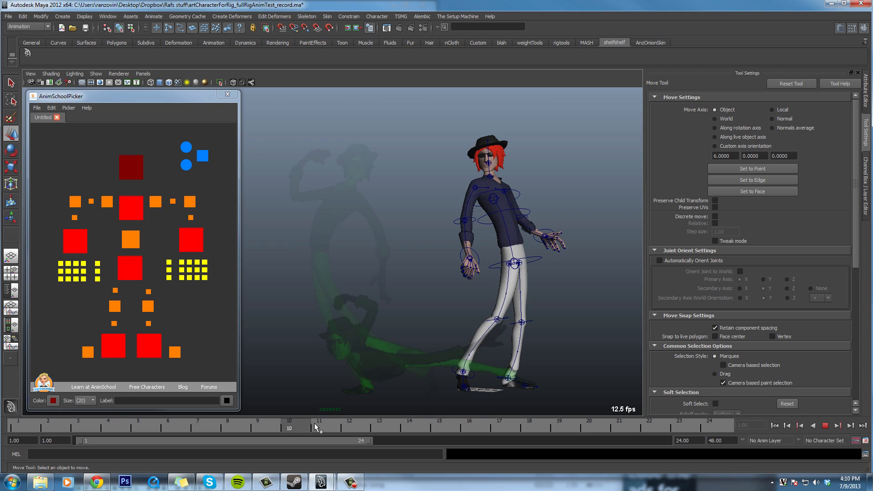
# Step: In the full rig animation test scene at frame 1, shift the torso control and move the pelvis control to about 22.6, 88.0, -7.9
pyautogui.moveTo(299, 436); pyautogui.dragTo(14, 432)
pyautogui.click(139, 214)
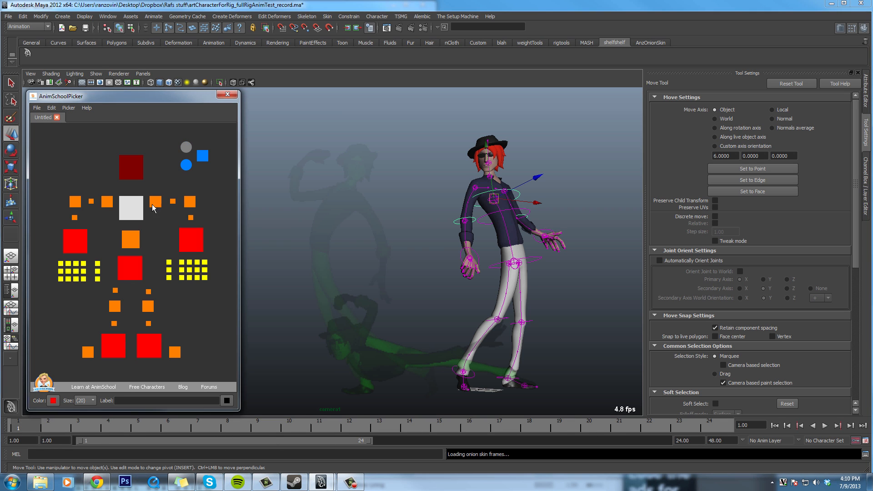
pyautogui.moveTo(495, 197); pyautogui.dragTo(483, 199)
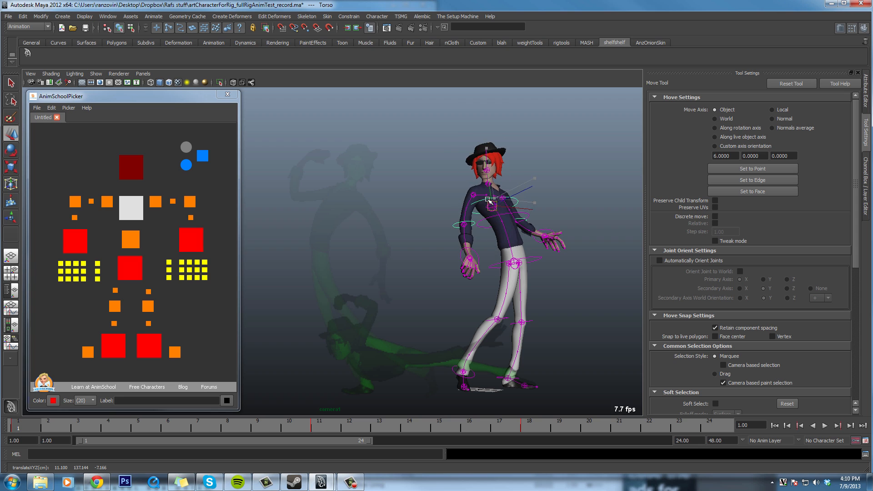
pyautogui.click(134, 270)
pyautogui.moveTo(513, 257); pyautogui.dragTo(511, 263)
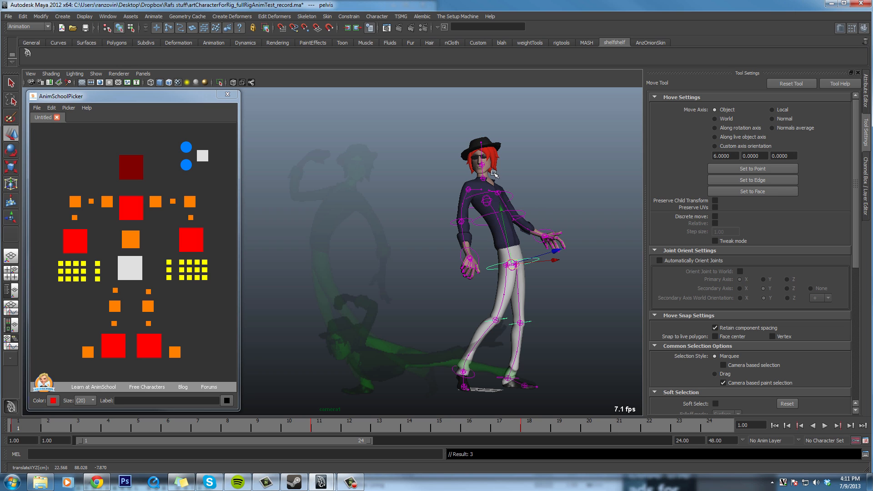
# Step: Switch the viewport to the perspective camera and frame the character's head and neck up close
pyautogui.click(143, 73)
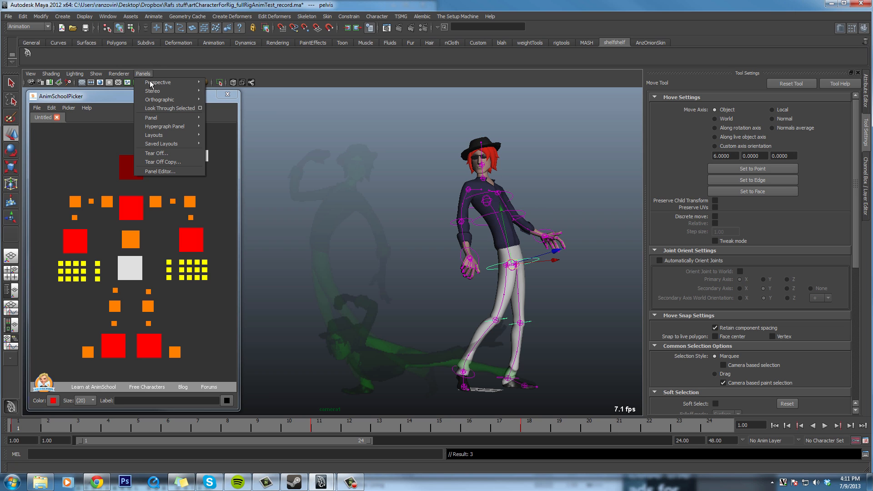
pyautogui.moveTo(191, 82)
pyautogui.click(222, 91)
pyautogui.keyDown('alt'); pyautogui.moveTo(385, 195); pyautogui.dragTo(385, 291, button='middle'); pyautogui.keyUp('alt')
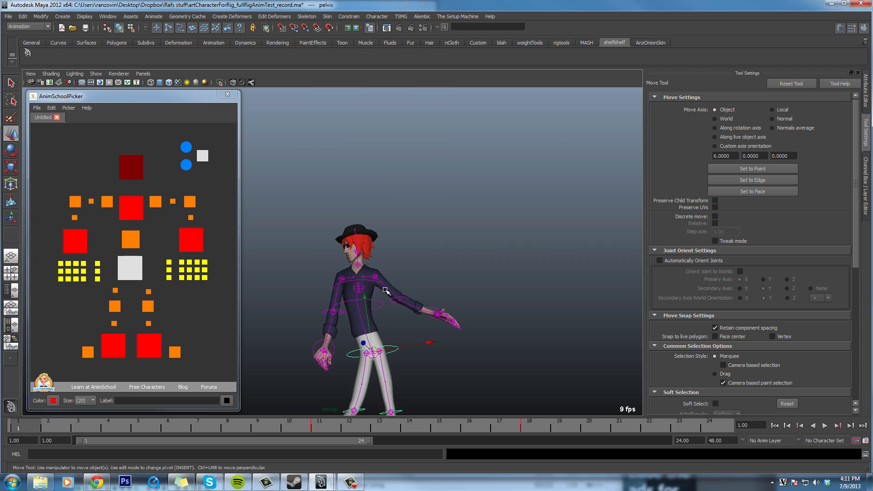
pyautogui.keyDown('alt'); pyautogui.moveTo(385, 291); pyautogui.dragTo(421, 301, button='right'); pyautogui.keyUp('alt')
pyautogui.keyDown('alt'); pyautogui.moveTo(421, 301); pyautogui.dragTo(349, 272); pyautogui.keyUp('alt')
pyautogui.keyDown('alt'); pyautogui.moveTo(349, 272); pyautogui.dragTo(467, 325, button='right'); pyautogui.keyUp('alt')
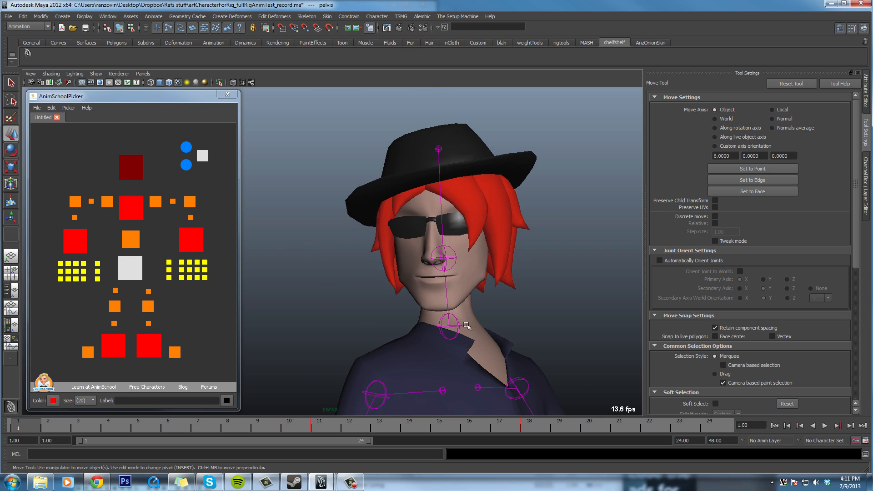
pyautogui.keyDown('alt'); pyautogui.moveTo(467, 324); pyautogui.dragTo(432, 263, button='middle'); pyautogui.keyUp('alt')
pyautogui.keyDown('alt'); pyautogui.moveTo(433, 263); pyautogui.dragTo(505, 282, button='right'); pyautogui.keyUp('alt')
pyautogui.keyDown('alt'); pyautogui.moveTo(505, 282); pyautogui.dragTo(464, 299, button='middle'); pyautogui.keyUp('alt')
pyautogui.keyDown('alt'); pyautogui.moveTo(464, 299); pyautogui.dragTo(449, 302); pyautogui.keyUp('alt')
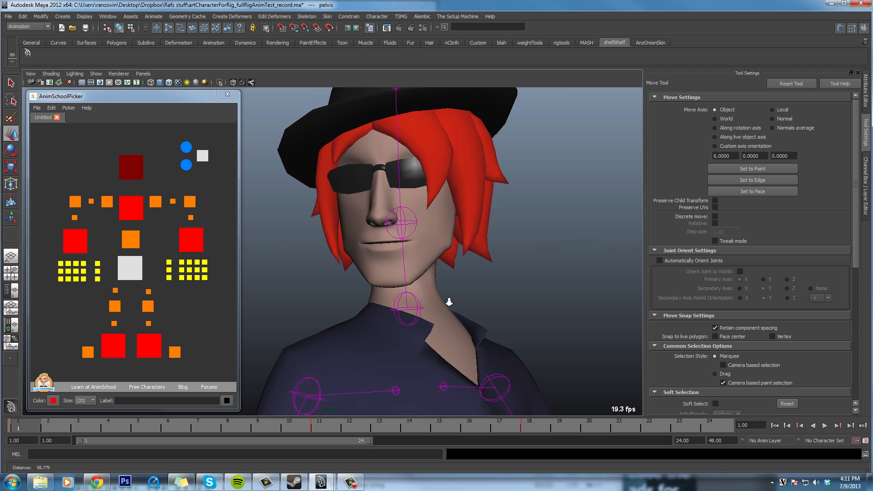
pyautogui.keyDown('alt'); pyautogui.moveTo(448, 302); pyautogui.dragTo(446, 304, button='right'); pyautogui.keyUp('alt')
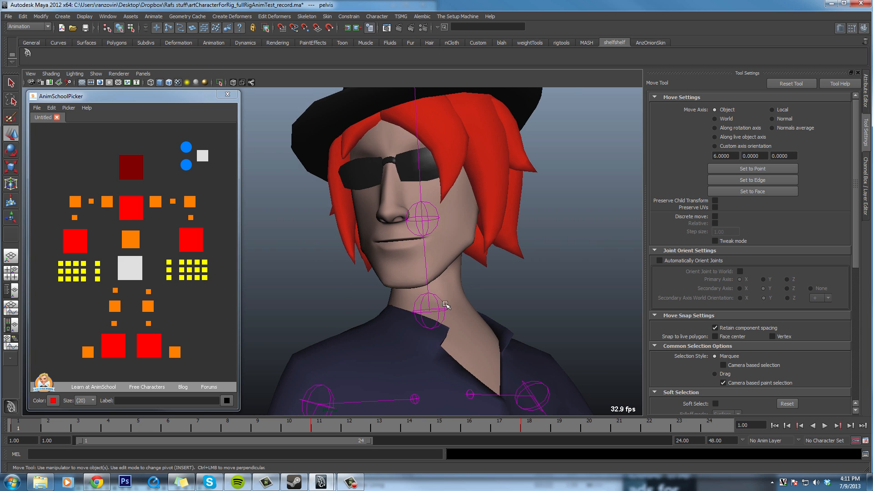
# Step: Rotate the head joint so the face turns and tilts towards the opposite shoulder, and set a key
pyautogui.click(434, 207)
pyautogui.press('e')
pyautogui.moveTo(436, 209); pyautogui.dragTo(475, 199)
pyautogui.press('s')
pyautogui.keyDown('alt'); pyautogui.moveTo(472, 301); pyautogui.dragTo(487, 296); pyautogui.keyUp('alt')
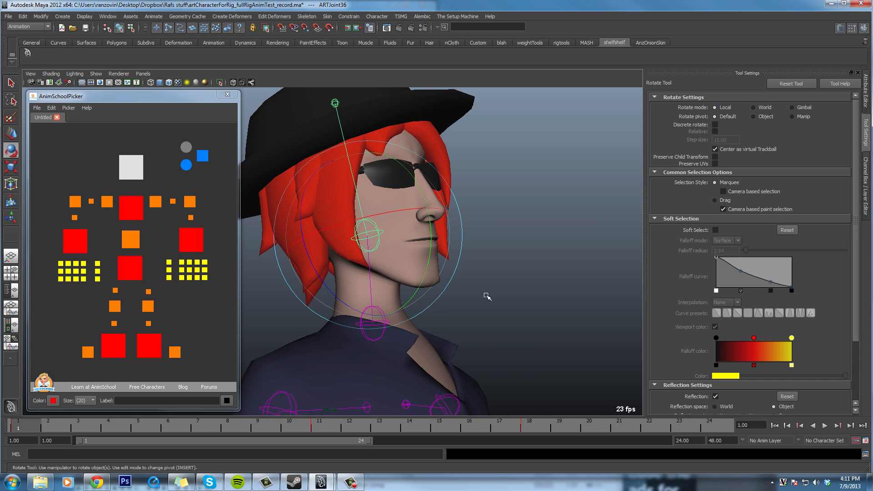
pyautogui.keyDown('alt'); pyautogui.moveTo(400, 306); pyautogui.dragTo(523, 306); pyautogui.keyUp('alt')
pyautogui.keyDown('alt'); pyautogui.moveTo(522, 306); pyautogui.dragTo(455, 324, button='right'); pyautogui.keyUp('alt')
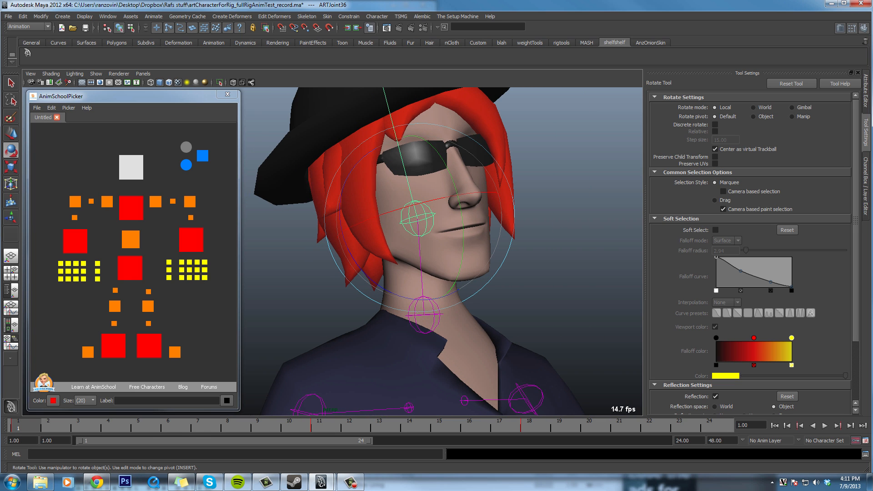
# Step: Select the head mesh with the head joint's influence and start painting its ARTDeformer weights
pyautogui.click(95, 116)
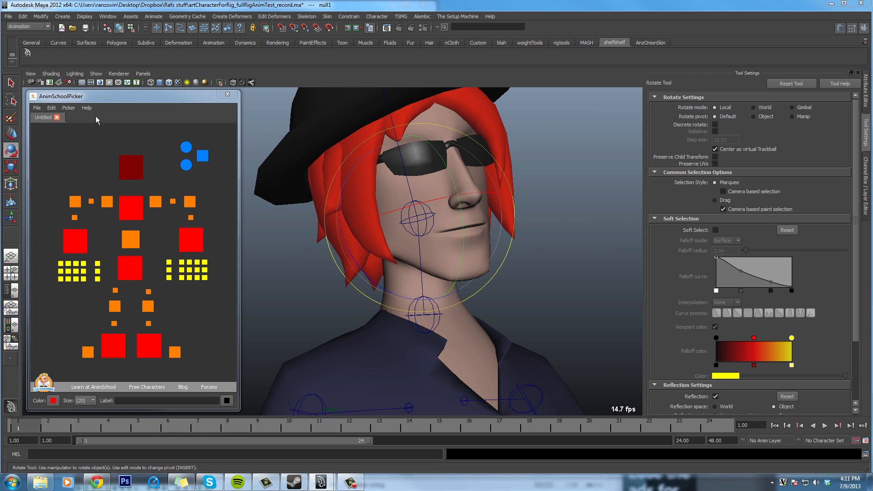
pyautogui.click(13, 132)
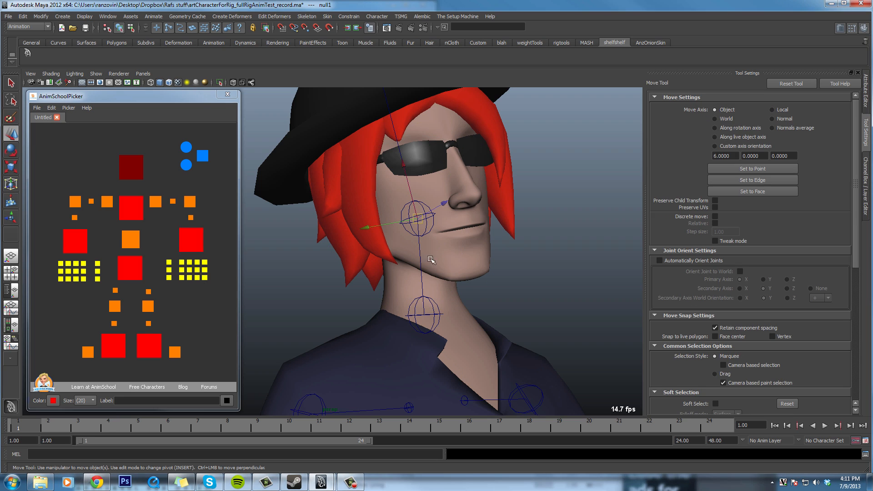
pyautogui.click(473, 263)
pyautogui.click(564, 45)
pyautogui.click(119, 55)
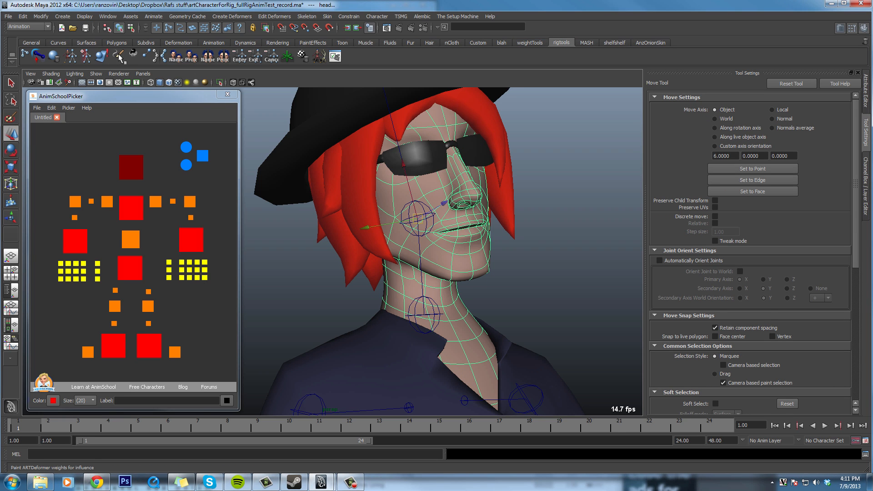
# Step: Check the head joint's painted weights around the jaw and neck, leave the paint tool and reselect the head joint
pyautogui.keyDown('alt'); pyautogui.moveTo(524, 262); pyautogui.dragTo(491, 226); pyautogui.keyUp('alt')
pyautogui.keyDown('alt'); pyautogui.moveTo(491, 226); pyautogui.dragTo(495, 291, button='middle'); pyautogui.keyUp('alt')
pyautogui.keyDown('alt'); pyautogui.moveTo(495, 291); pyautogui.dragTo(445, 288); pyautogui.keyUp('alt')
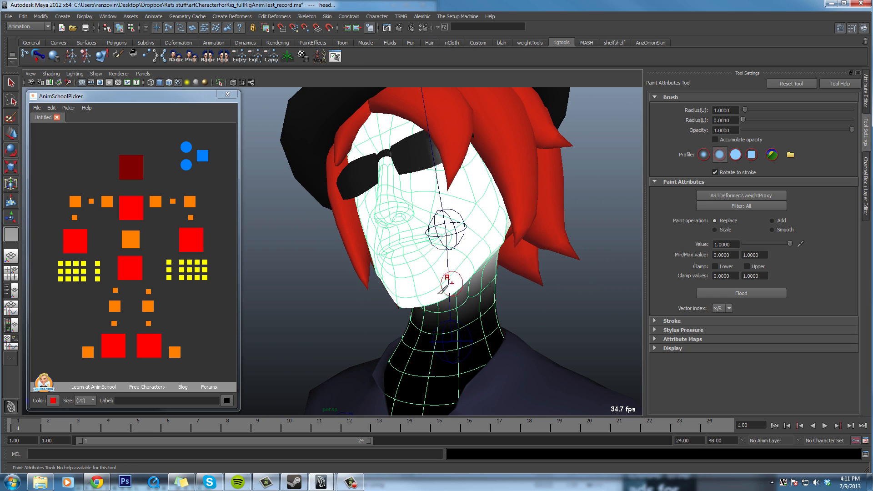
pyautogui.click(12, 133)
pyautogui.click(462, 215)
pyautogui.keyDown('alt'); pyautogui.moveTo(462, 215); pyautogui.dragTo(168, 83); pyautogui.keyUp('alt')
pyautogui.click(169, 83)
# Step: Rotate the head joint into a more upright pose and set a key on it
pyautogui.moveTo(355, 204)
pyautogui.keyDown('alt'); pyautogui.mouseDown(button='right')
pyautogui.moveTo(384, 230)
pyautogui.moveTo(428, 241)
pyautogui.mouseUp(button='right'); pyautogui.keyUp('alt')
pyautogui.click(12, 151)
pyautogui.keyDown('alt'); pyautogui.moveTo(371, 178); pyautogui.dragTo(473, 238); pyautogui.keyUp('alt')
pyautogui.keyDown('alt'); pyautogui.moveTo(481, 281); pyautogui.dragTo(464, 247, button='middle'); pyautogui.keyUp('alt')
pyautogui.keyDown('alt'); pyautogui.moveTo(460, 148); pyautogui.dragTo(430, 175); pyautogui.keyUp('alt')
pyautogui.press('s')
# Step: Move the head joint to about 3.0, 163.1, -4.4 to test the neck's deformation
pyautogui.click(12, 135)
pyautogui.keyDown('alt'); pyautogui.moveTo(439, 233); pyautogui.dragTo(422, 205); pyautogui.keyUp('alt')
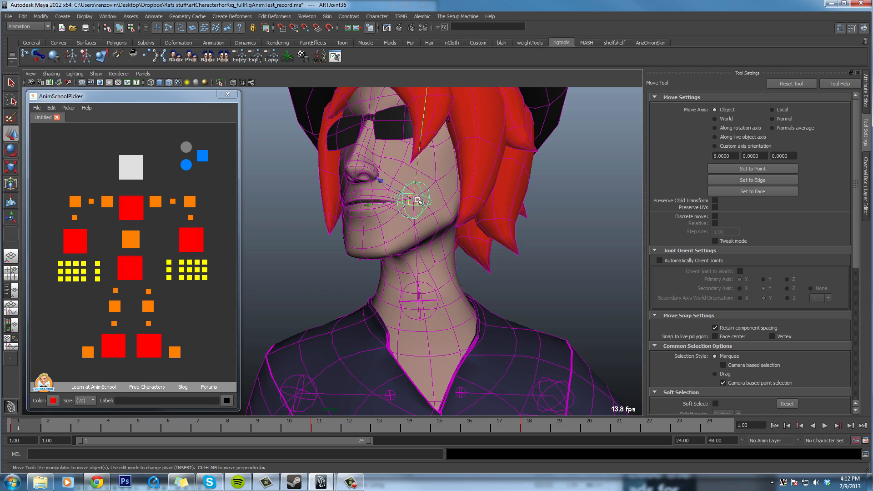
pyautogui.moveTo(418, 200)
pyautogui.mouseDown()
pyautogui.moveTo(404, 189)
pyautogui.moveTo(455, 173)
pyautogui.moveTo(396, 201)
pyautogui.moveTo(416, 227)
pyautogui.moveTo(423, 188)
pyautogui.moveTo(412, 201)
pyautogui.moveTo(402, 196)
pyautogui.mouseUp()
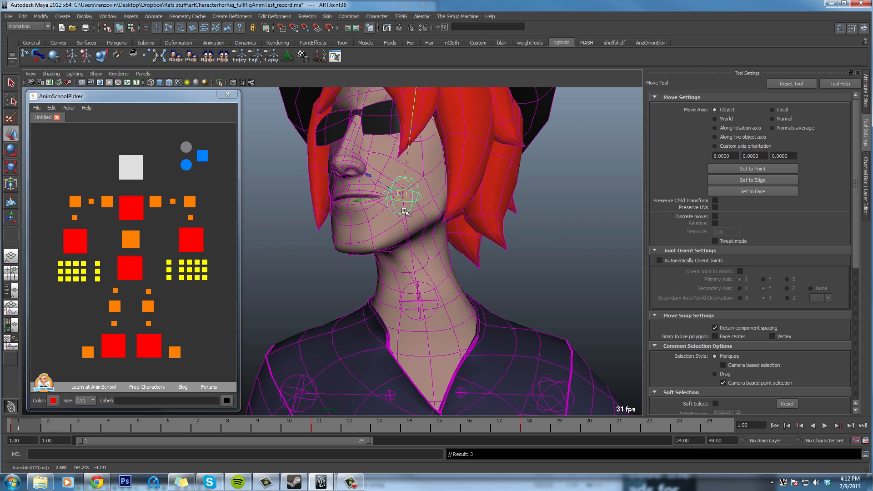
pyautogui.moveTo(405, 192)
pyautogui.mouseDown()
pyautogui.moveTo(445, 205)
pyautogui.moveTo(462, 181)
pyautogui.moveTo(444, 208)
pyautogui.moveTo(406, 208)
pyautogui.moveTo(415, 206)
pyautogui.mouseUp()
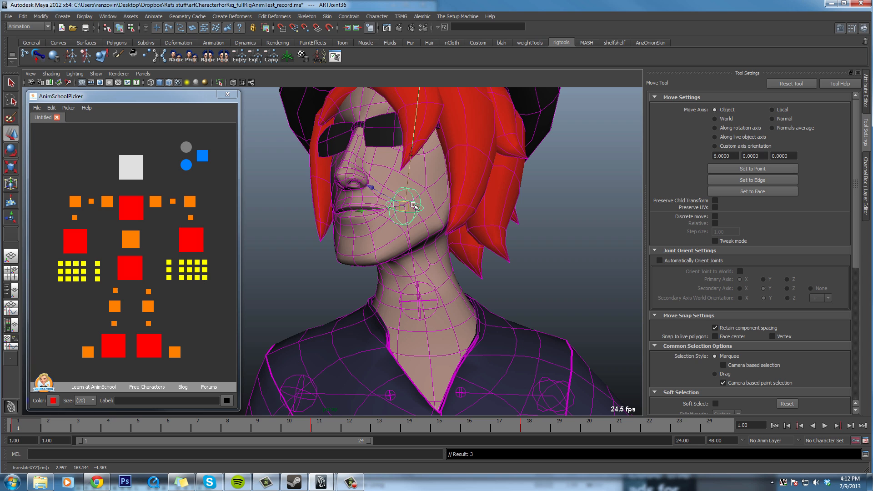
# Step: Raise the hand control of the outstretched arm, shift its elbow control downward, and view the arm up close
pyautogui.keyDown('alt'); pyautogui.moveTo(586, 328); pyautogui.dragTo(395, 216, button='right'); pyautogui.keyUp('alt')
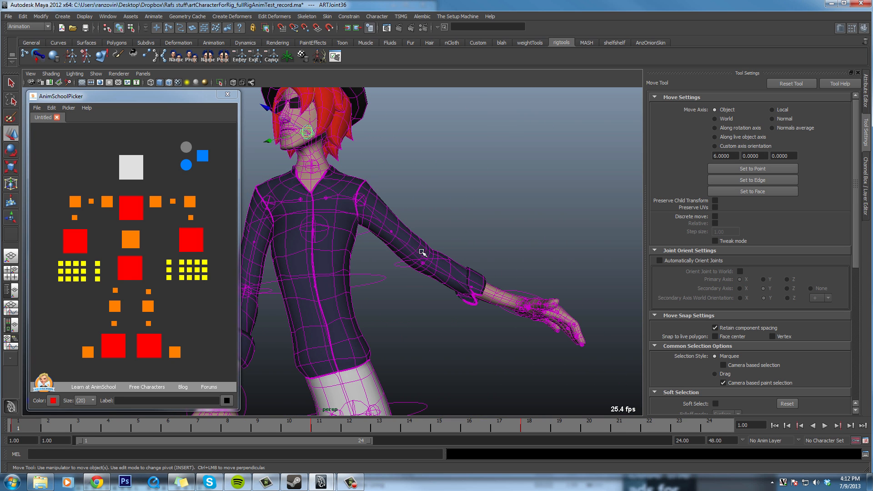
pyautogui.click(191, 240)
pyautogui.moveTo(530, 302); pyautogui.dragTo(541, 234)
pyautogui.click(192, 201)
pyautogui.moveTo(429, 231); pyautogui.dragTo(431, 251)
pyautogui.keyDown('alt'); pyautogui.moveTo(367, 226); pyautogui.dragTo(538, 329); pyautogui.keyUp('alt')
pyautogui.keyDown('alt'); pyautogui.moveTo(538, 329); pyautogui.dragTo(552, 318, button='right'); pyautogui.keyUp('alt')
pyautogui.keyDown('alt'); pyautogui.moveTo(553, 318); pyautogui.dragTo(492, 284, button='middle'); pyautogui.keyUp('alt')
pyautogui.keyDown('alt'); pyautogui.moveTo(492, 285); pyautogui.dragTo(500, 276, button='right'); pyautogui.keyUp('alt')
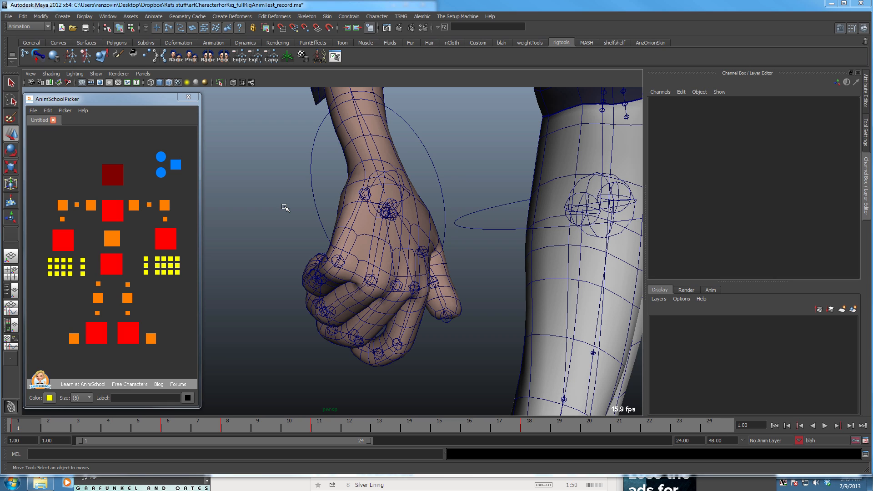
# Step: Curl the outer joints of two fingers of the fist tighter, to about -86.7 on Rotate Z
pyautogui.keyDown('alt'); pyautogui.moveTo(333, 306); pyautogui.dragTo(423, 310); pyautogui.keyUp('alt')
pyautogui.keyDown('alt'); pyautogui.moveTo(423, 309); pyautogui.dragTo(417, 307, button='middle'); pyautogui.keyUp('alt')
pyautogui.keyDown('alt'); pyautogui.moveTo(417, 307); pyautogui.dragTo(453, 303); pyautogui.keyUp('alt')
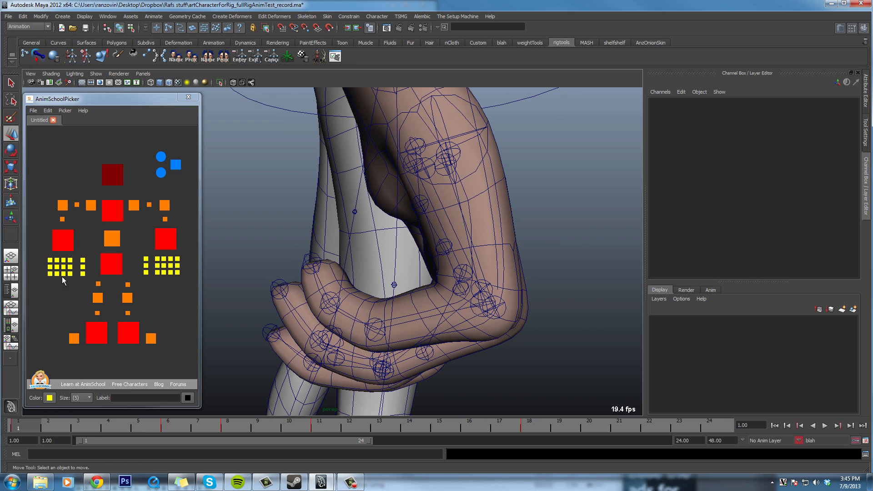
pyautogui.moveTo(58, 282); pyautogui.dragTo(47, 268)
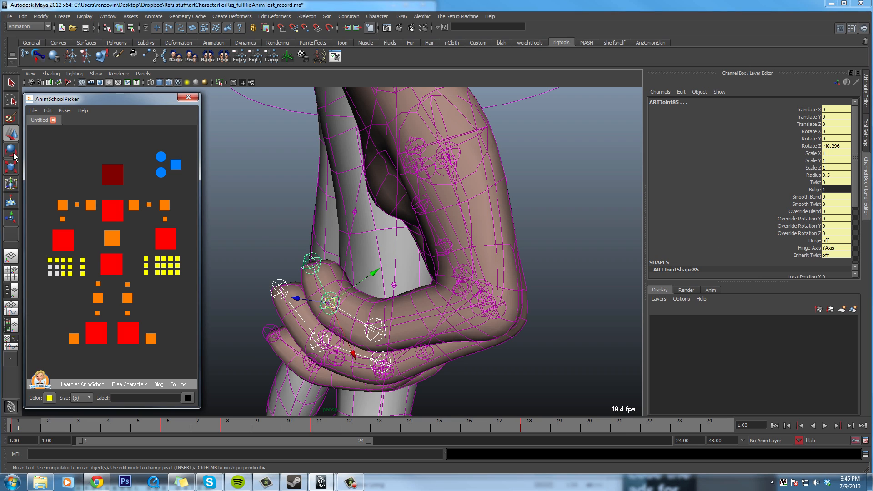
pyautogui.press('e')
pyautogui.moveTo(399, 265); pyautogui.dragTo(392, 340)
pyautogui.keyDown('alt'); pyautogui.moveTo(392, 340); pyautogui.dragTo(434, 287); pyautogui.keyUp('alt')
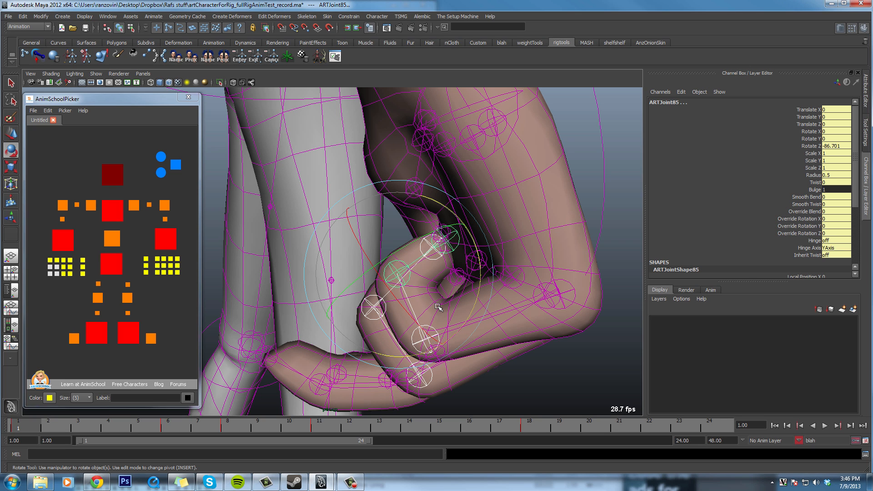
# Step: Select the knuckle joint at the base of the curled finger and rotate it
pyautogui.click(571, 350)
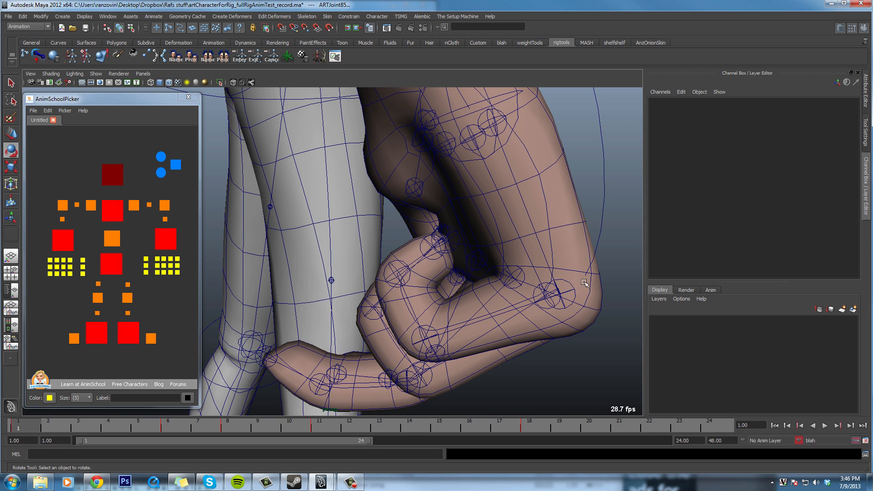
pyautogui.click(571, 282)
pyautogui.moveTo(587, 207); pyautogui.dragTo(473, 232)
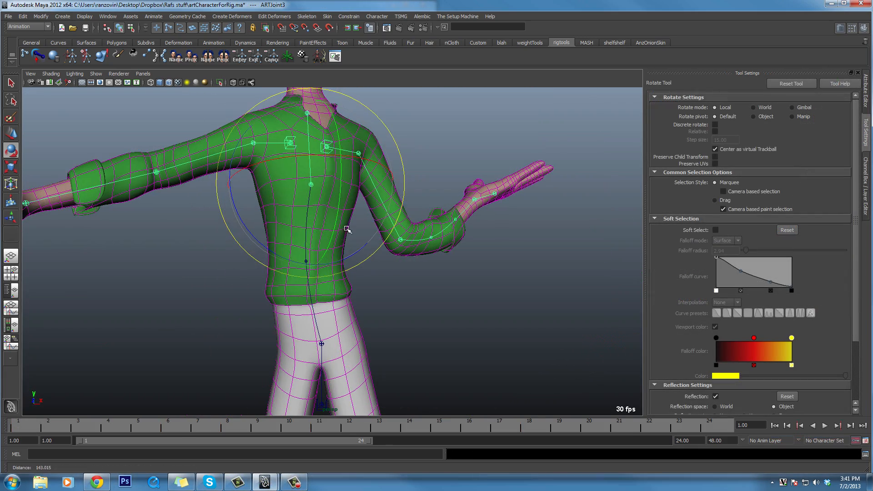
# Step: In the green-shirt scene, create an ART IK handle across the bent arm's shoulder, elbow and wrist joints and move it to about 44.5, 132.2, -24.0
pyautogui.keyDown('alt'); pyautogui.moveTo(346, 229); pyautogui.dragTo(319, 271, button='middle'); pyautogui.keyUp('alt')
pyautogui.keyDown('alt'); pyautogui.moveTo(400, 268); pyautogui.dragTo(350, 267); pyautogui.keyUp('alt')
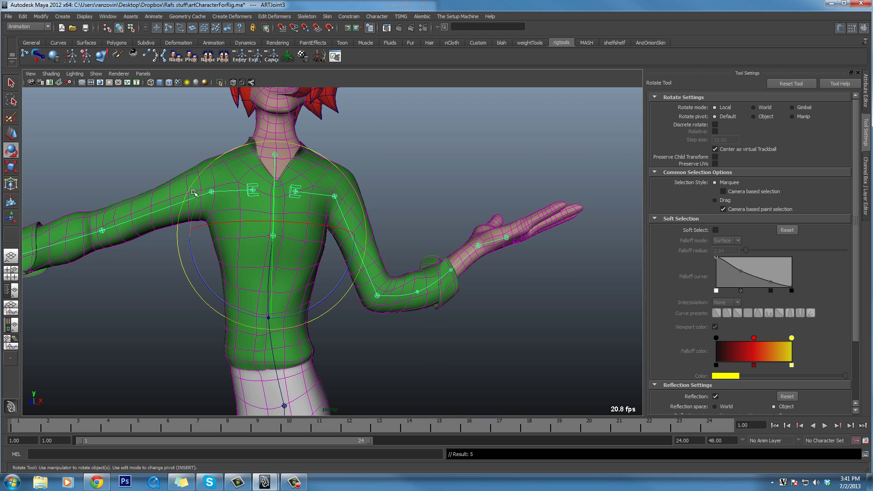
pyautogui.click(14, 135)
pyautogui.click(373, 173)
pyautogui.click(336, 196)
pyautogui.keyDown('alt'); pyautogui.moveTo(403, 265); pyautogui.dragTo(334, 250, button='middle'); pyautogui.keyUp('alt')
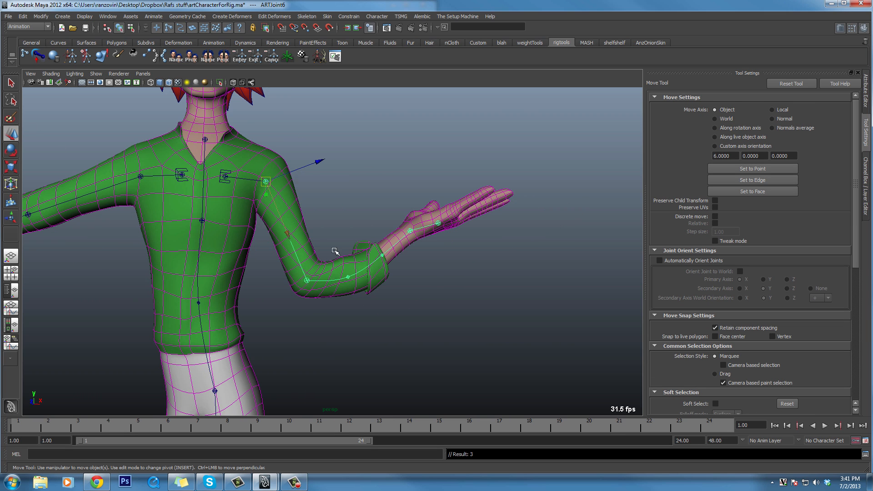
pyautogui.click(306, 282)
pyautogui.click(409, 231)
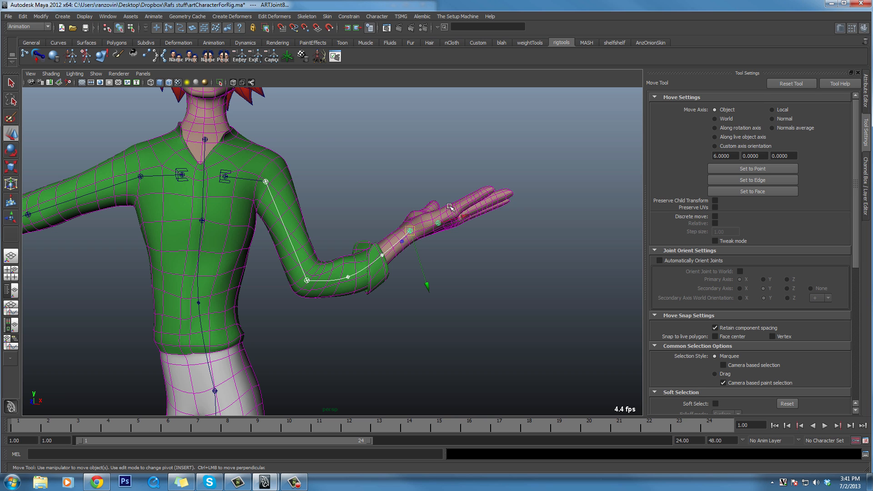
pyautogui.click(287, 56)
pyautogui.moveTo(411, 231); pyautogui.dragTo(458, 186)
# Step: Turn on Autostretch for the arm's IK handle and pull the handle outward past the arm's reach
pyautogui.click(867, 178)
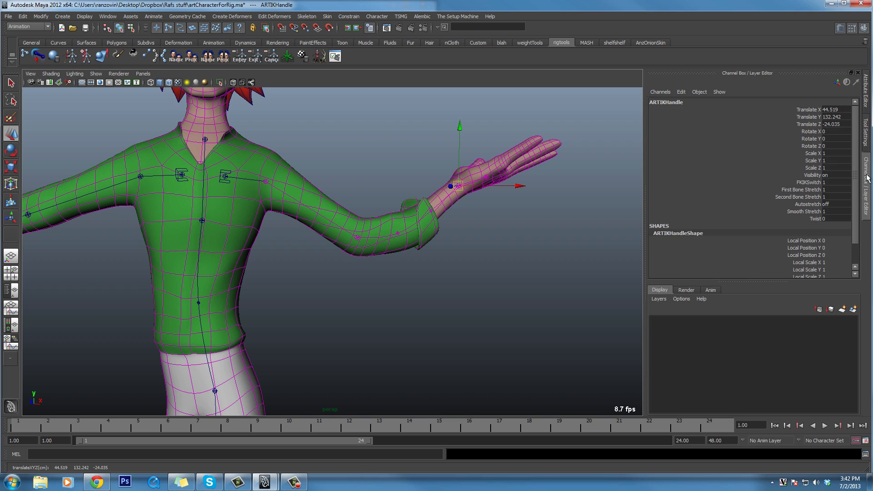
pyautogui.press('Return')
pyautogui.moveTo(458, 186)
pyautogui.mouseDown()
pyautogui.moveTo(619, 164)
pyautogui.moveTo(487, 168)
pyautogui.moveTo(450, 182)
pyautogui.moveTo(559, 177)
pyautogui.moveTo(450, 189)
pyautogui.moveTo(428, 201)
pyautogui.moveTo(517, 174)
pyautogui.mouseUp()
# Step: Set the IK handle's Smooth Stretch to 0 and move the handle to about 51.3, 133.5, -26.6
pyautogui.doubleClick(832, 212)
pyautogui.write('0')
pyautogui.press('Return')
pyautogui.moveTo(518, 176); pyautogui.dragTo(491, 183)
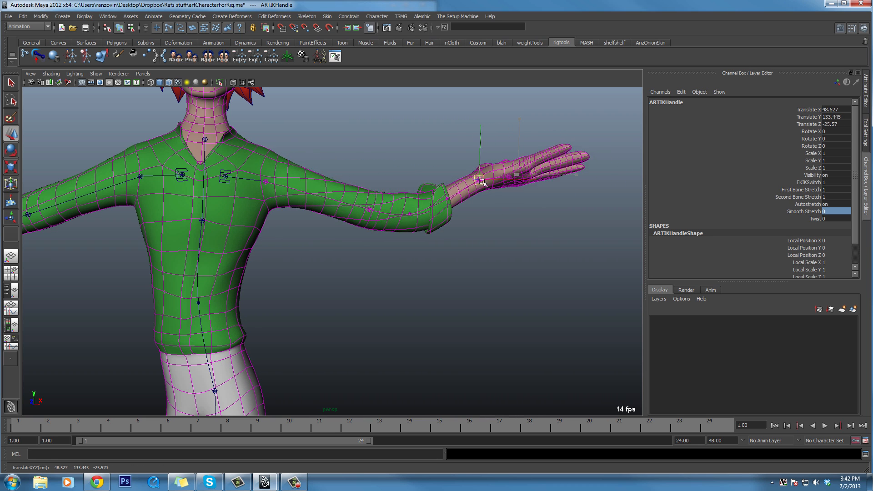
# Step: Set the IK handle's Smooth Stretch to 1 and move the handle to about 49.4, 132.8, -25.8
pyautogui.click(835, 212)
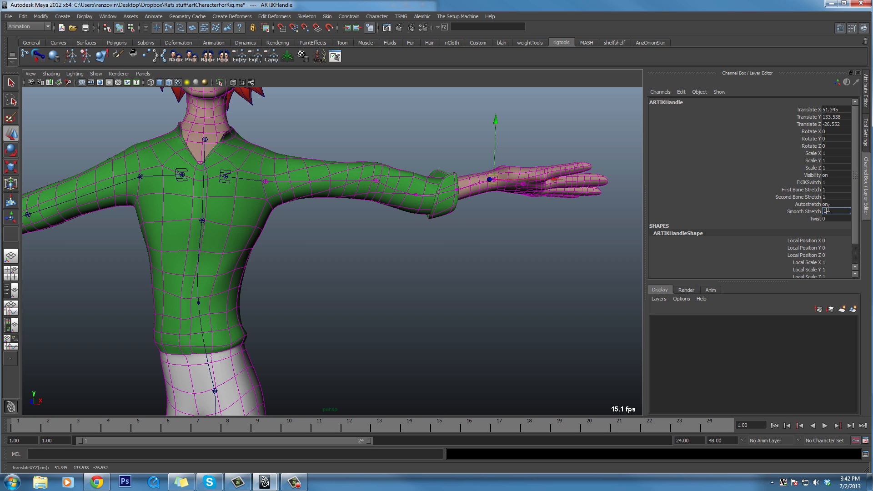
pyautogui.write('1')
pyautogui.press('Return')
pyautogui.moveTo(496, 184)
pyautogui.mouseDown()
pyautogui.moveTo(635, 186)
pyautogui.moveTo(482, 177)
pyautogui.moveTo(589, 187)
pyautogui.moveTo(486, 187)
pyautogui.mouseUp()
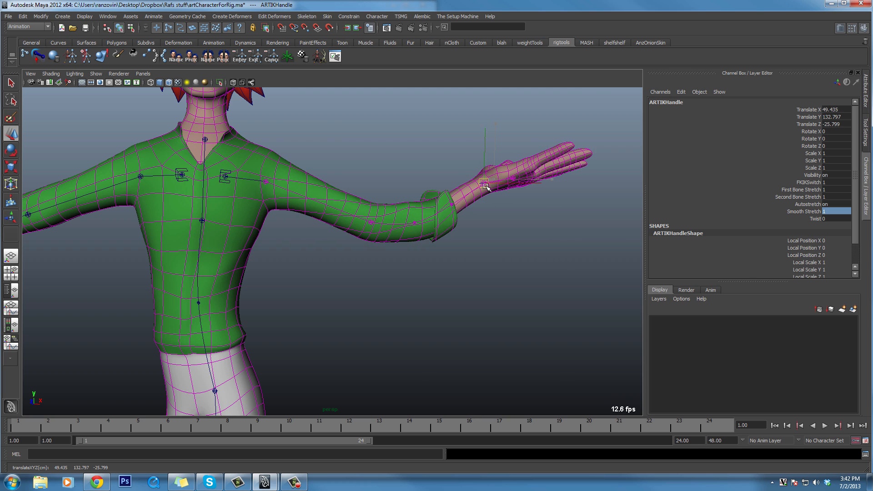
# Step: Set the IK handle's First Bone Stretch to 1.3 and select Second Bone Stretch for adjustment
pyautogui.click(792, 189)
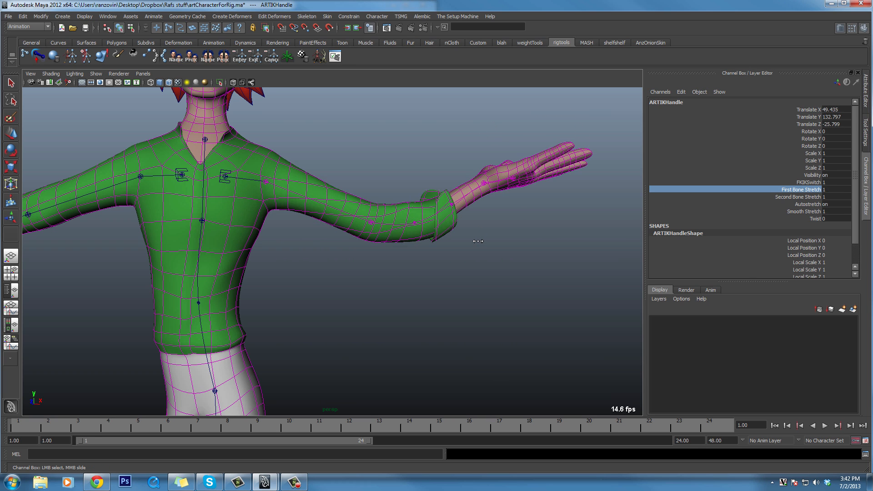
pyautogui.click(789, 197)
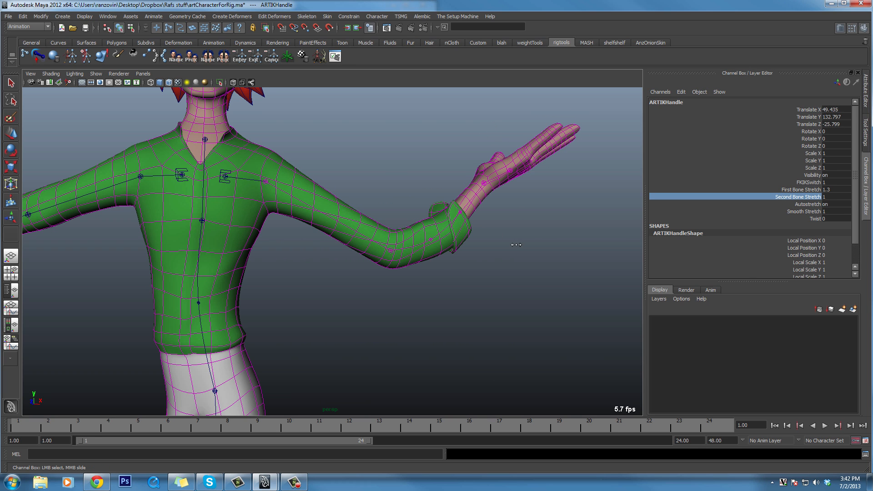